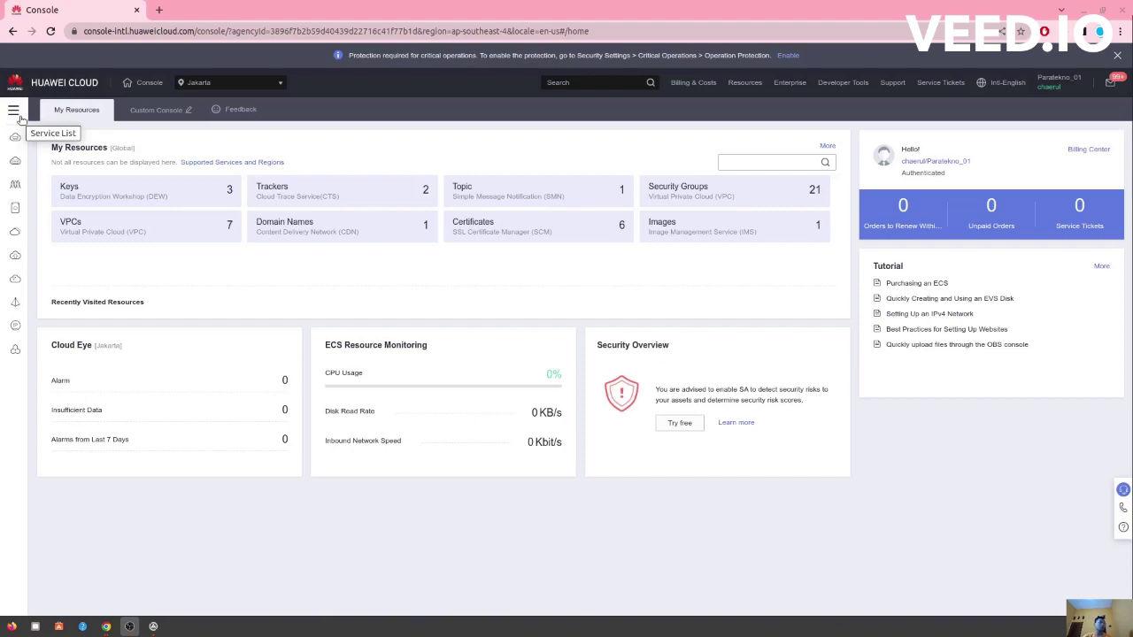
# Open the Elastic Cloud Server console, switch the region to AP-Singapore, and start buying an ECS.
pyautogui.click(17, 116)
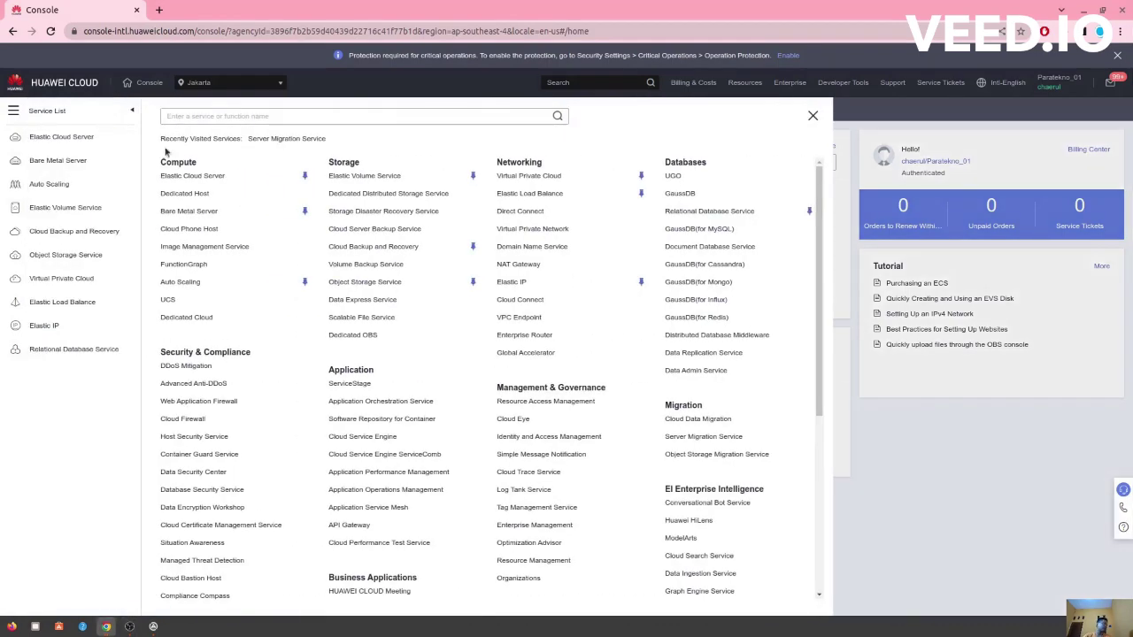
pyautogui.click(99, 142)
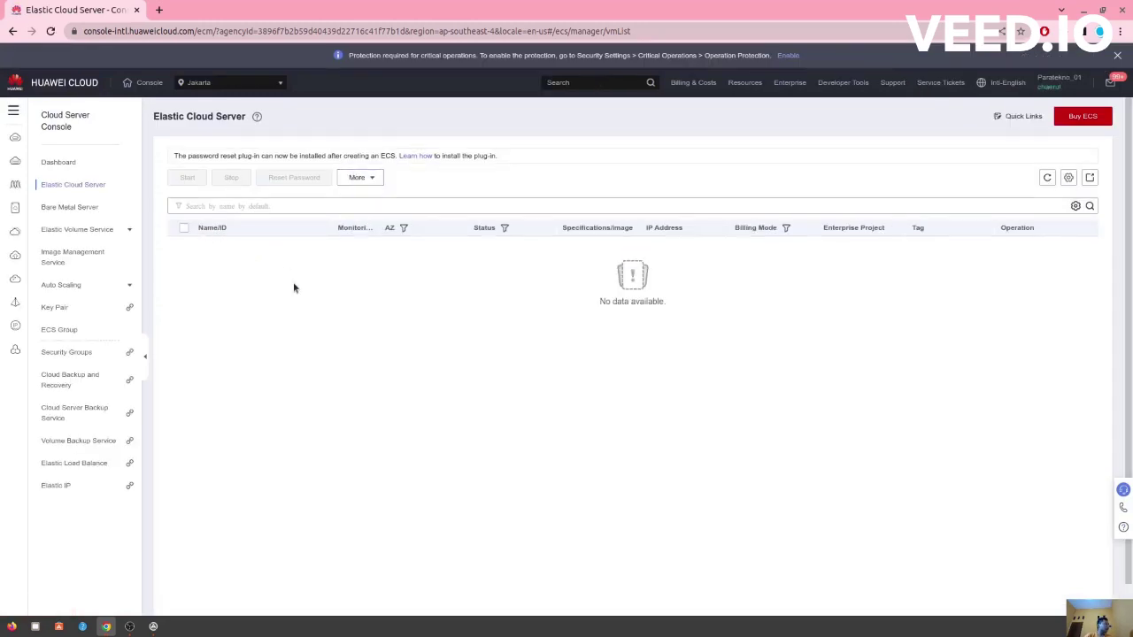
pyautogui.click(199, 87)
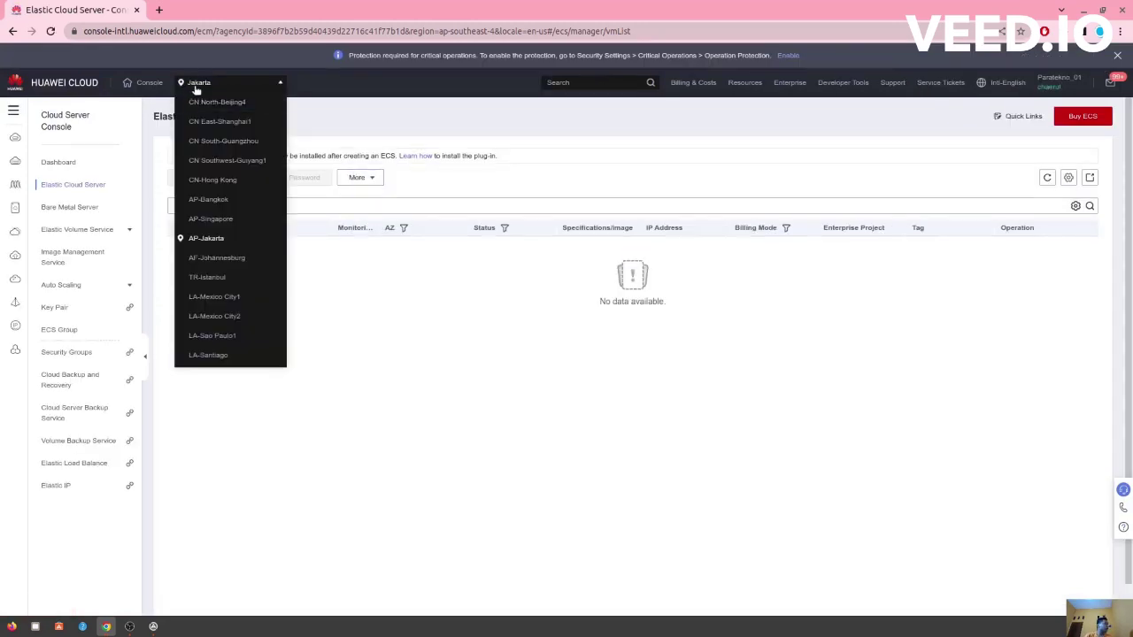
pyautogui.click(217, 219)
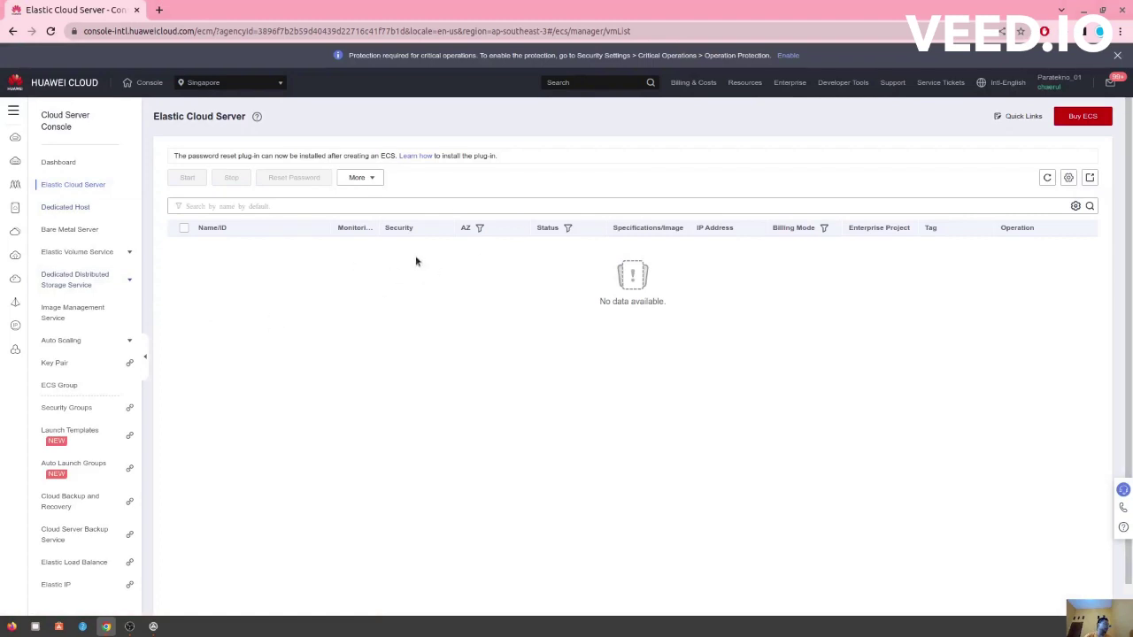
pyautogui.click(1103, 111)
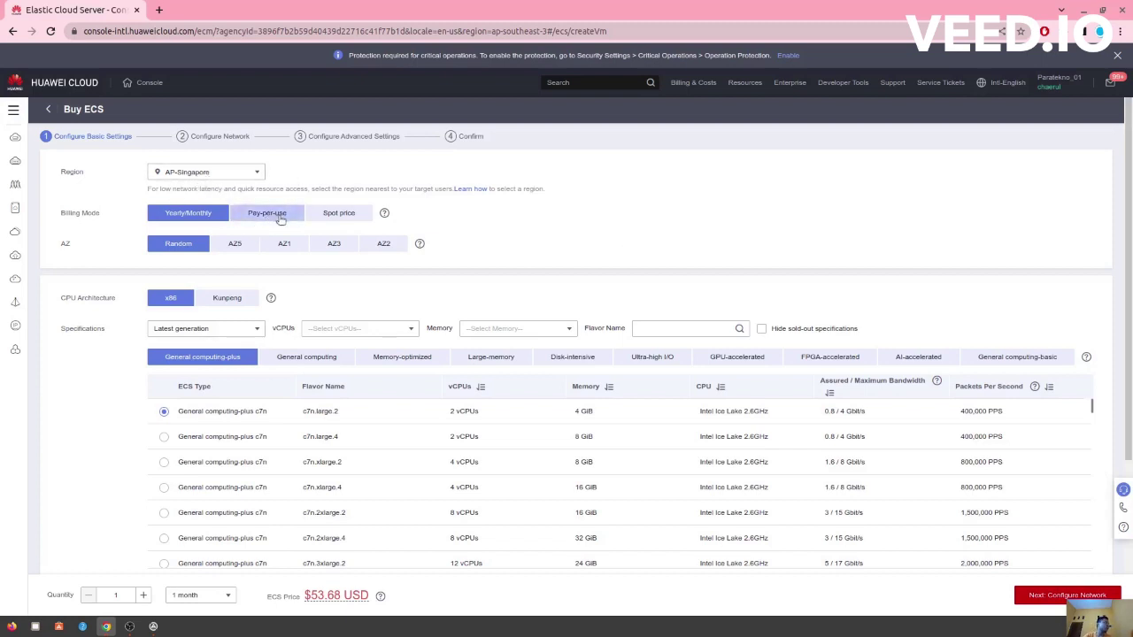
# Set the billing mode to Spot price and browse the General computing-plus flavors.
pyautogui.click(327, 215)
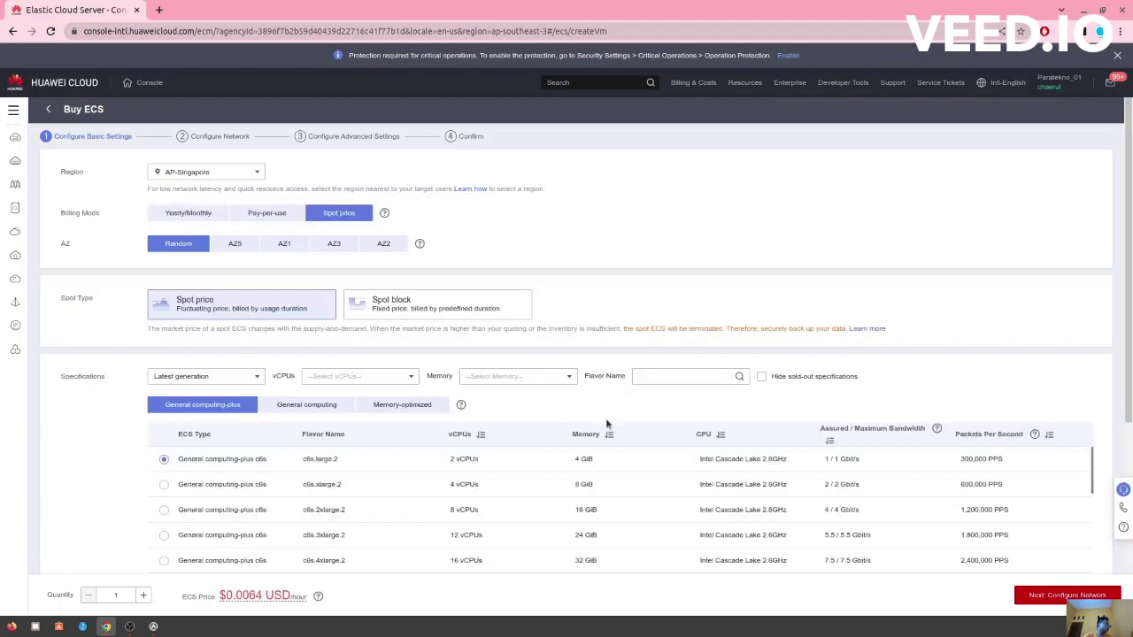
pyautogui.scroll(-1, 605, 418)
pyautogui.scroll(-2, 568, 423)
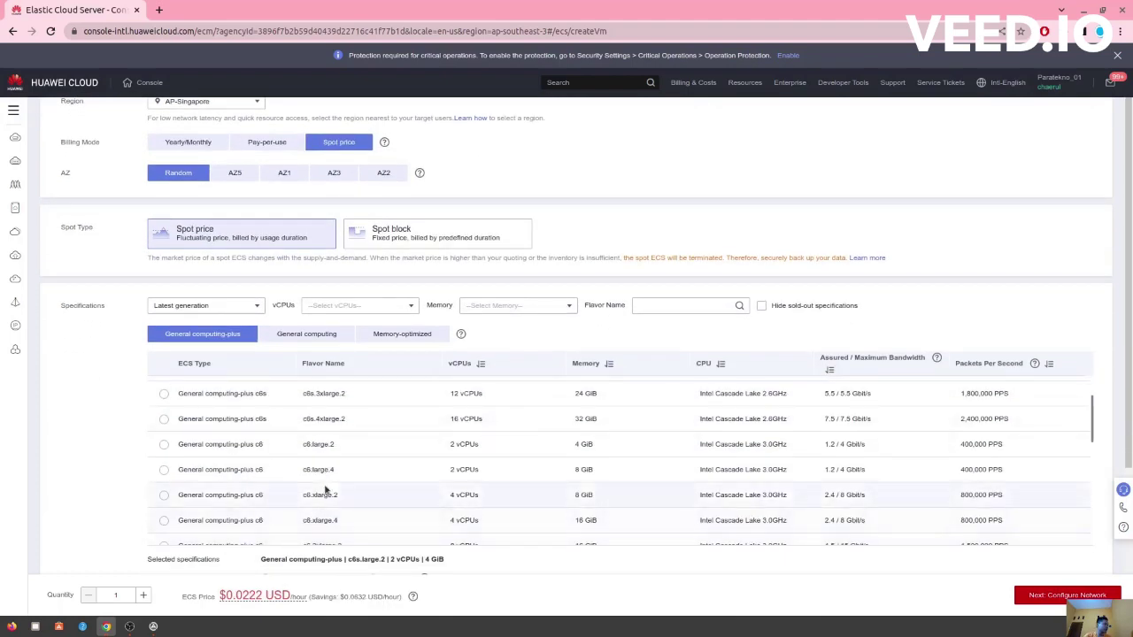
pyautogui.scroll(2, 354, 488)
# Change the billing mode to Pay-per-use and review the General computing-plus and General computing flavors.
pyautogui.click(290, 147)
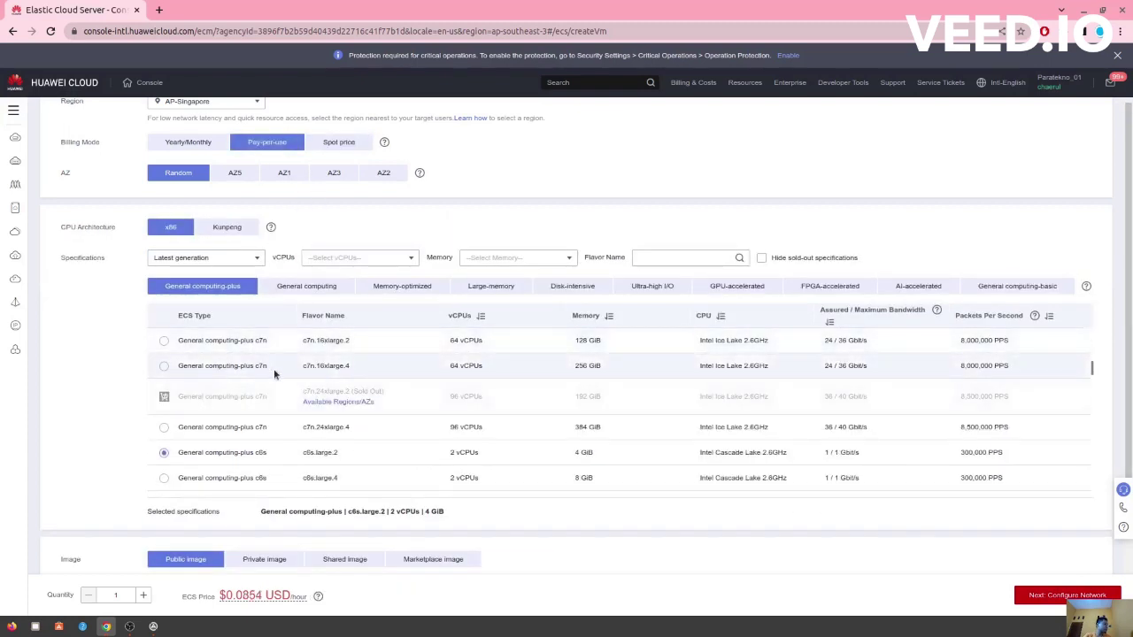
pyautogui.scroll(5, 185, 413)
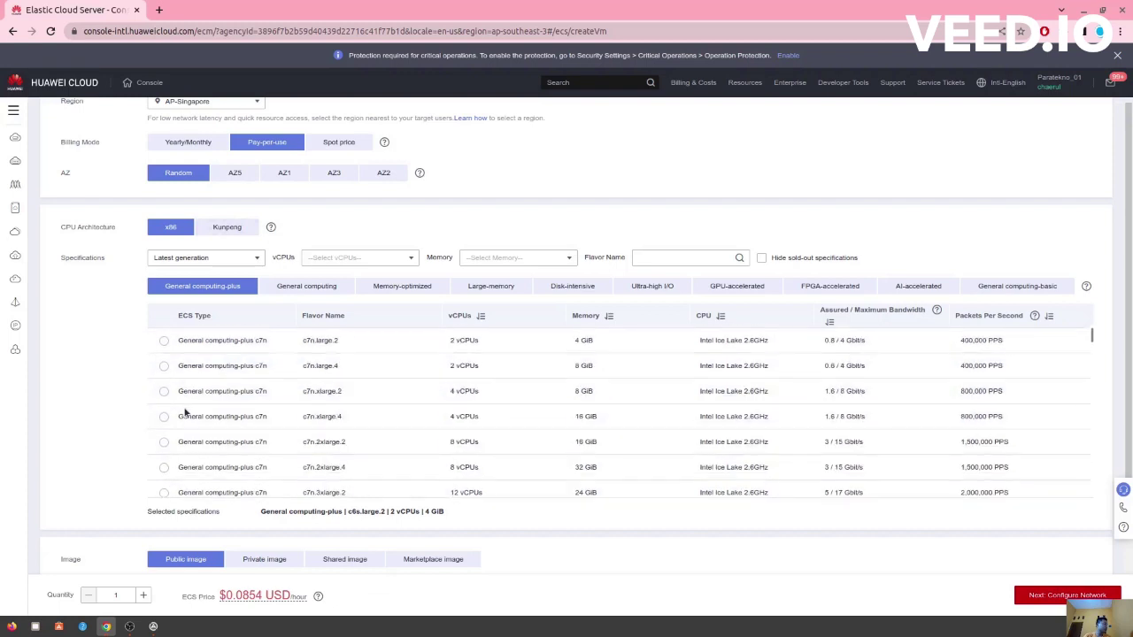
pyautogui.scroll(2, 185, 412)
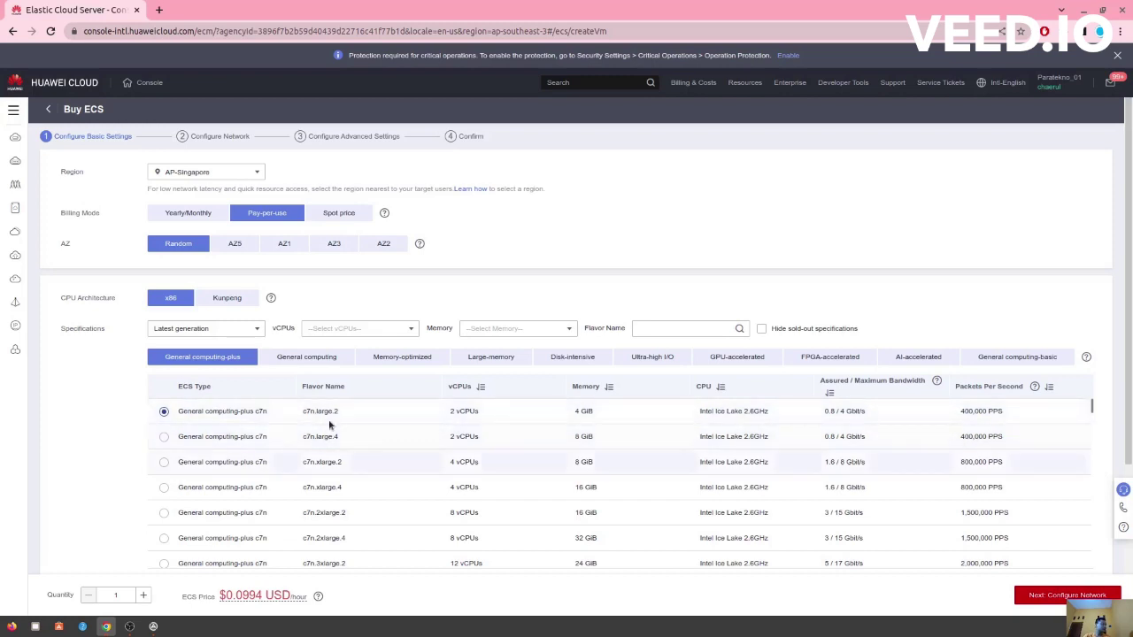
pyautogui.click(306, 359)
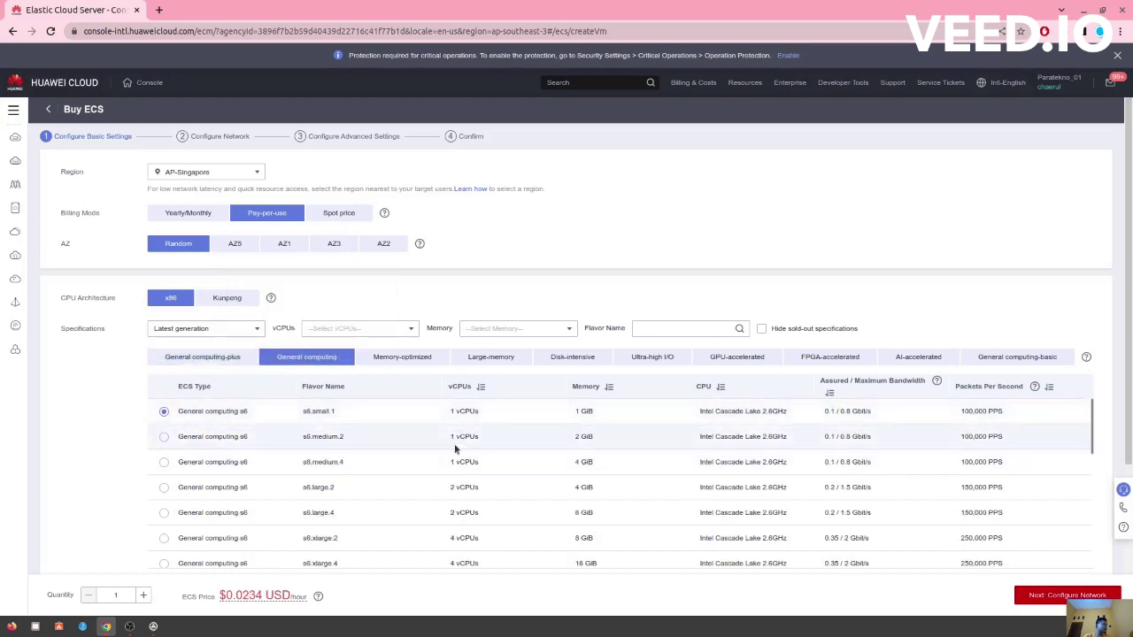
pyautogui.scroll(-2, 226, 549)
pyautogui.scroll(2, 226, 544)
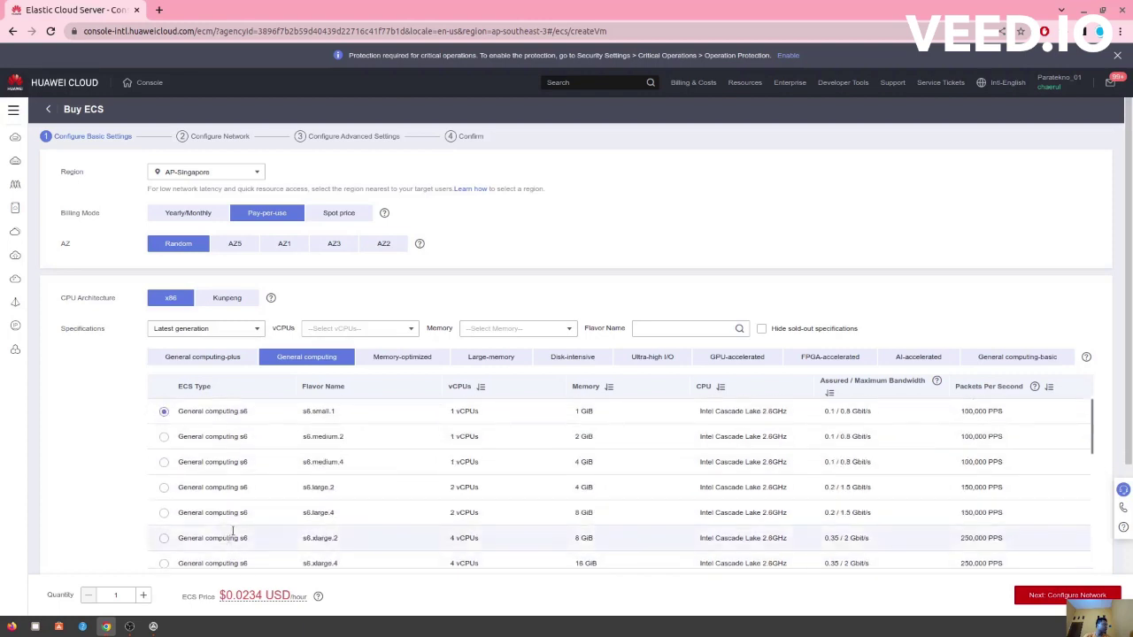
# Select the s6.large.2 flavor under Spot price billing and compare its price with Pay-per-use.
pyautogui.click(339, 213)
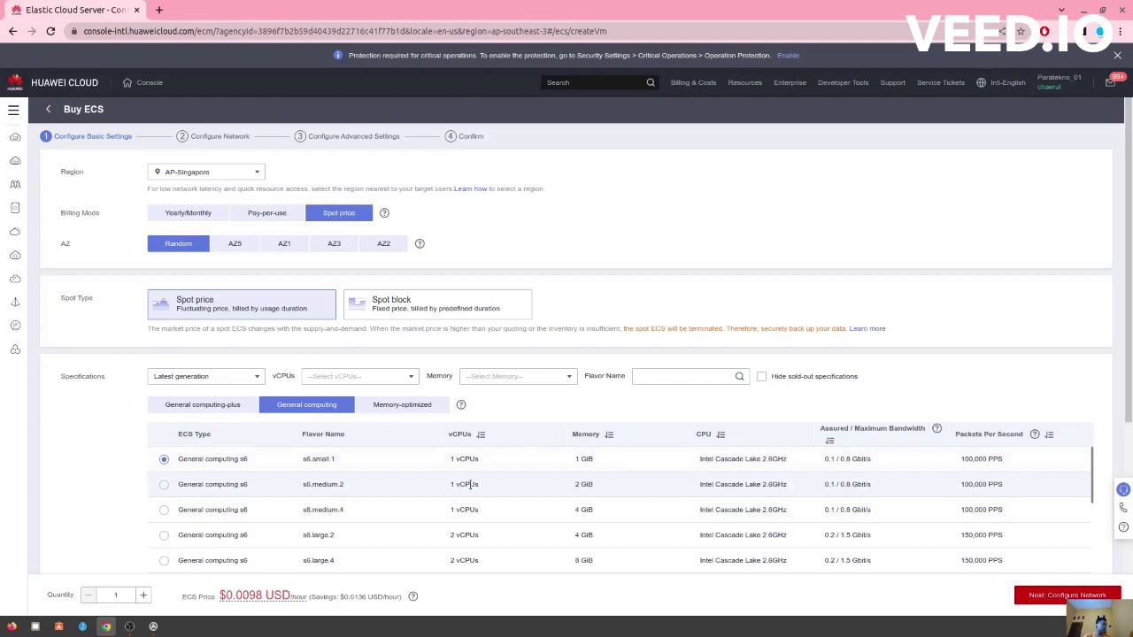
pyautogui.click(164, 536)
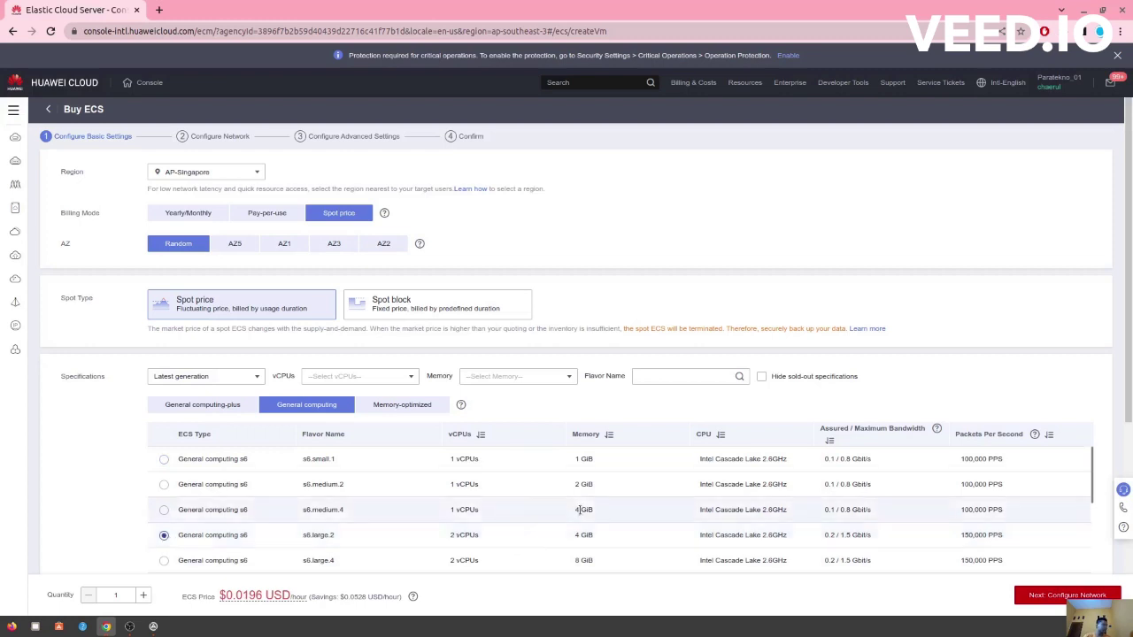
pyautogui.click(265, 212)
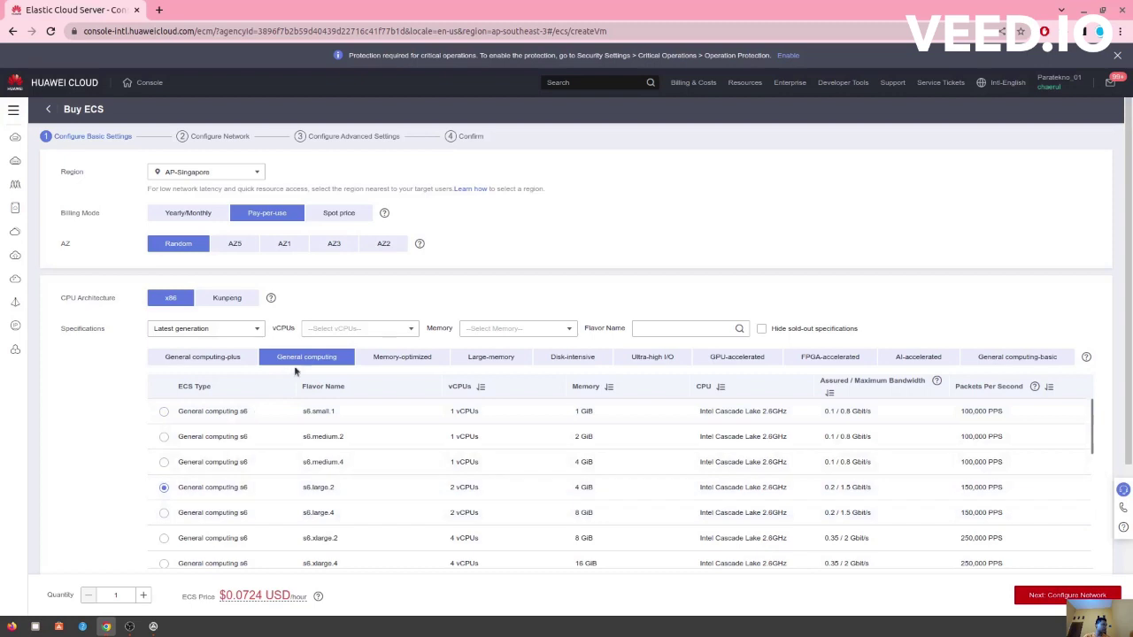
pyautogui.scroll(-2, 349, 502)
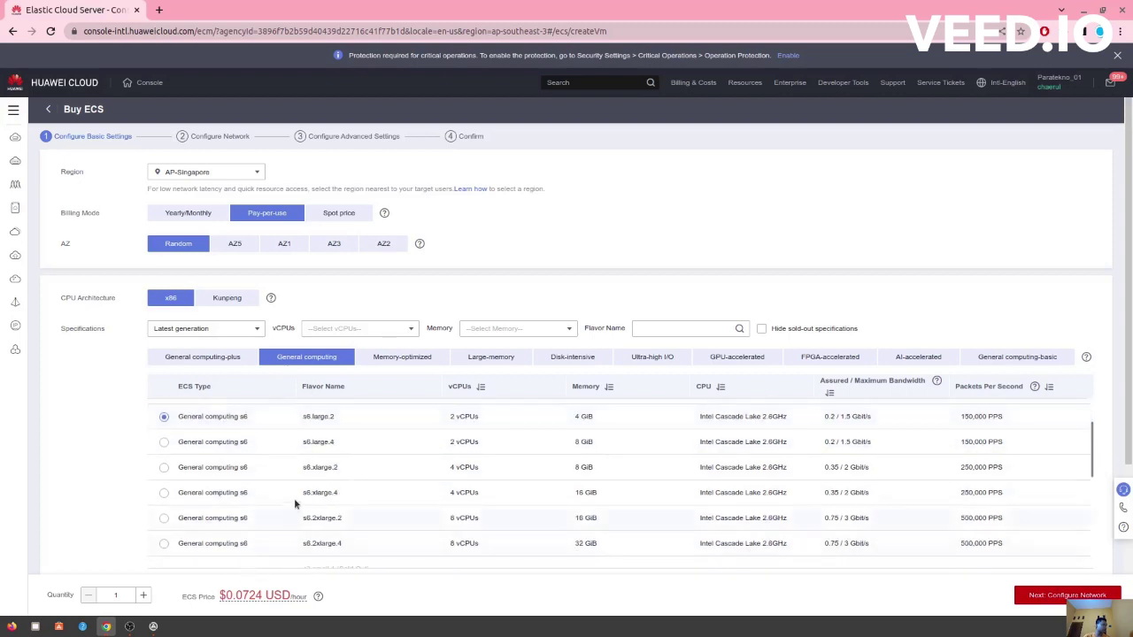
pyautogui.scroll(3, 247, 500)
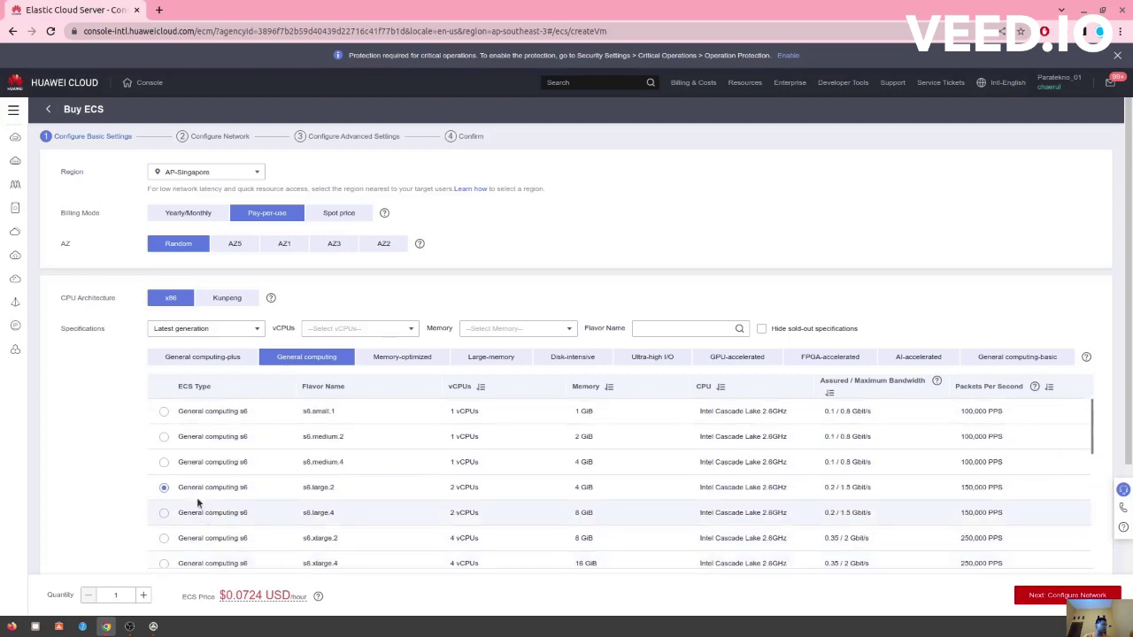
# Set the billing mode back to Spot price and review the maximum price, image and remaining basic settings.
pyautogui.click(339, 213)
pyautogui.scroll(-2, 628, 314)
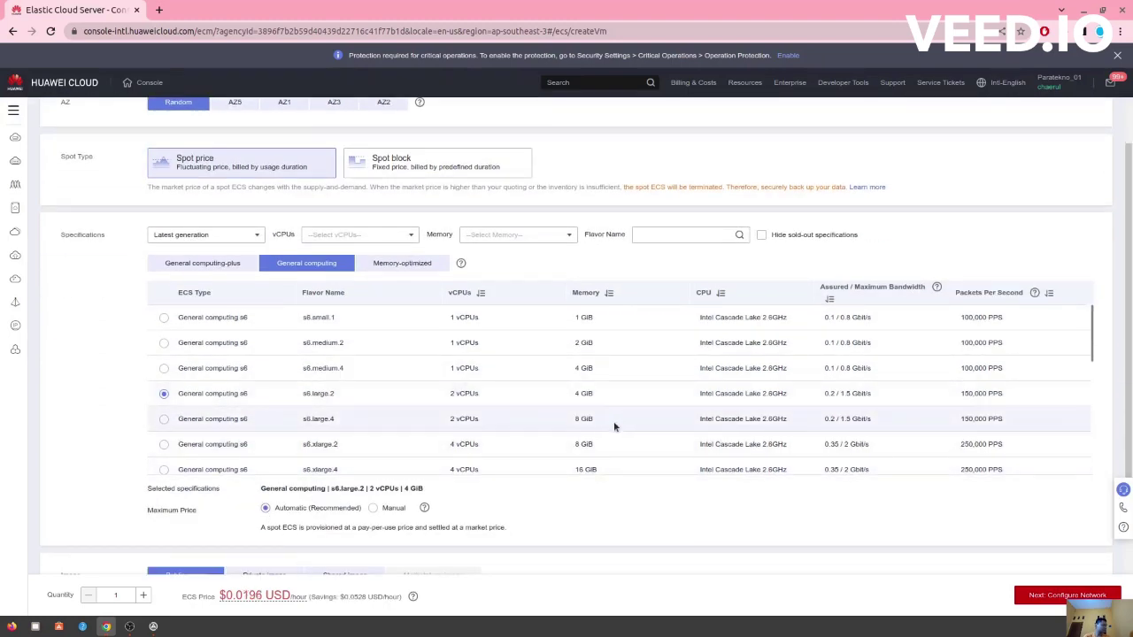
pyautogui.scroll(-2, 561, 501)
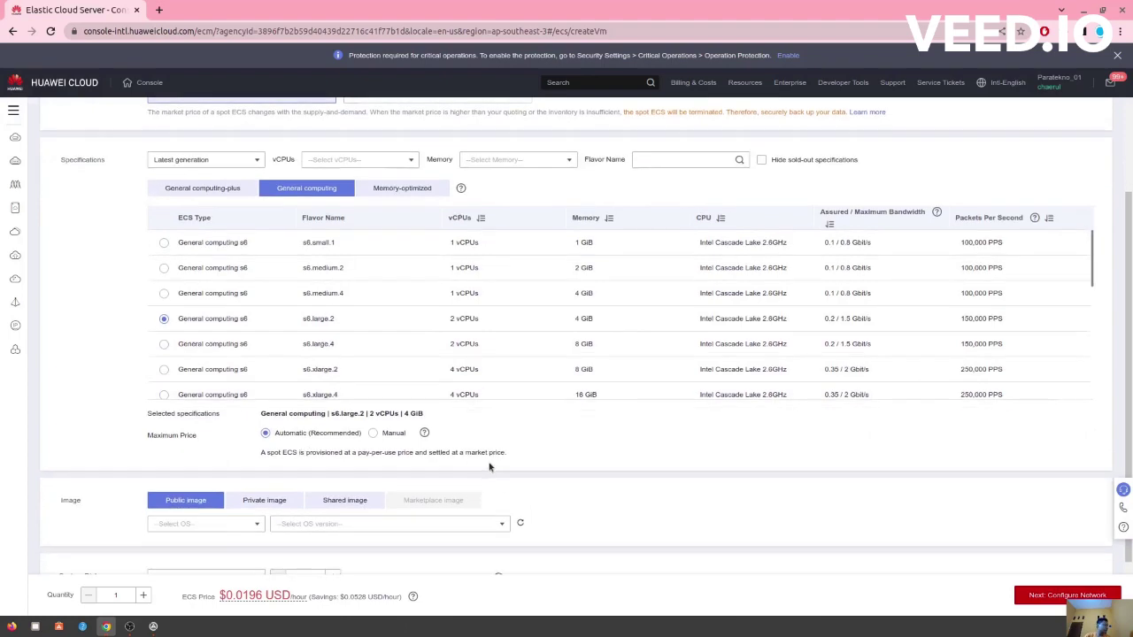
pyautogui.scroll(-2, 490, 467)
pyautogui.scroll(8, 478, 331)
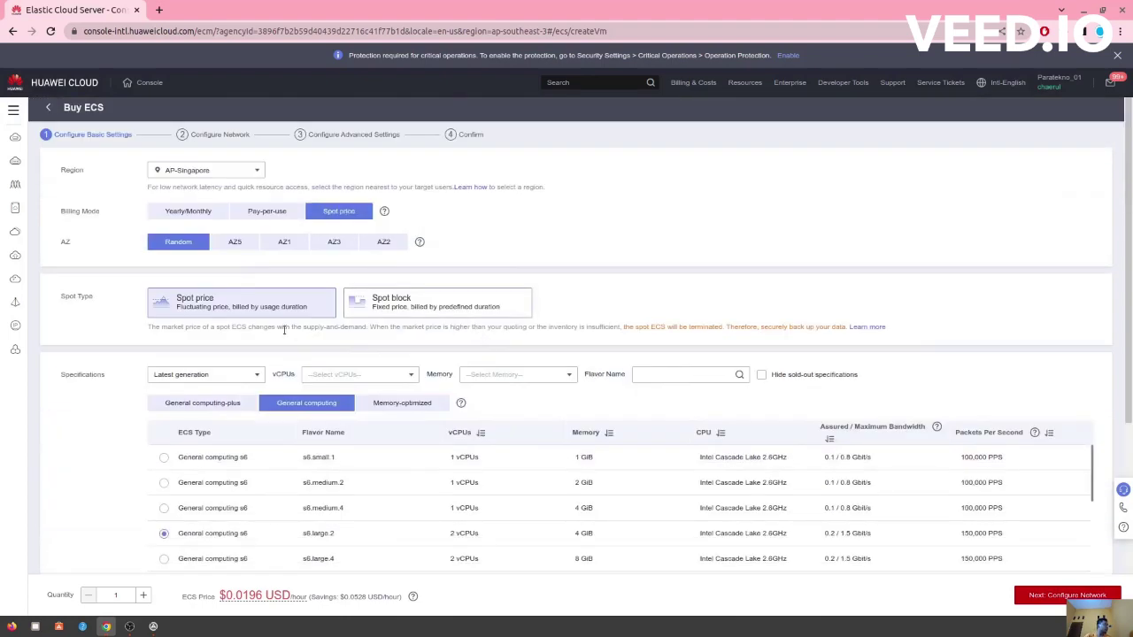
# Compare the Spot block and Spot price types by switching between them.
pyautogui.click(433, 304)
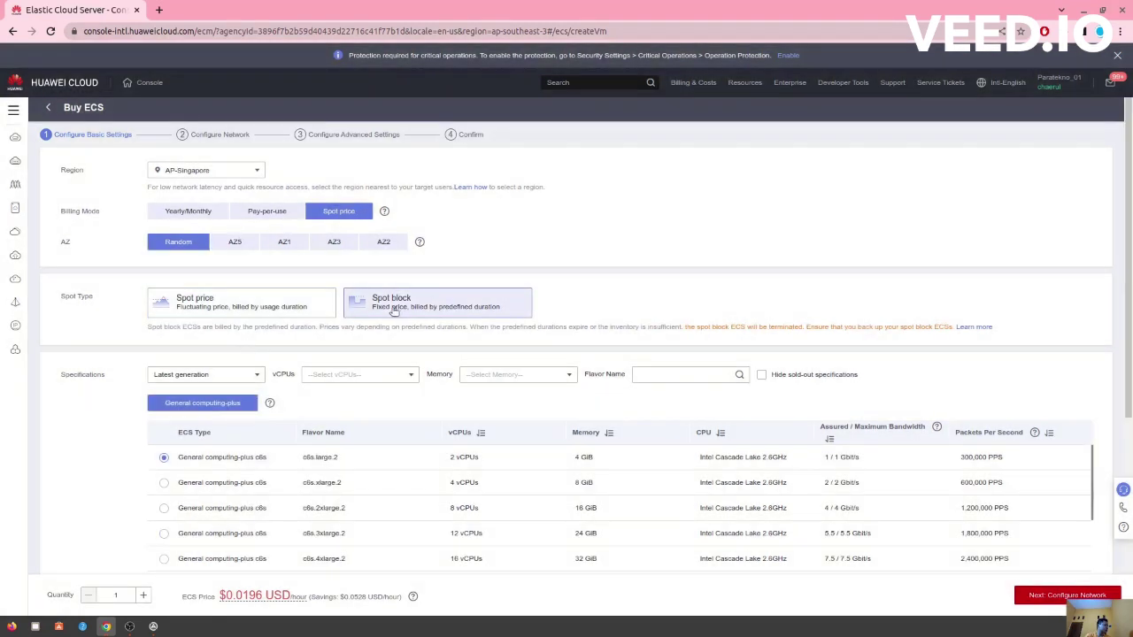
pyautogui.click(298, 307)
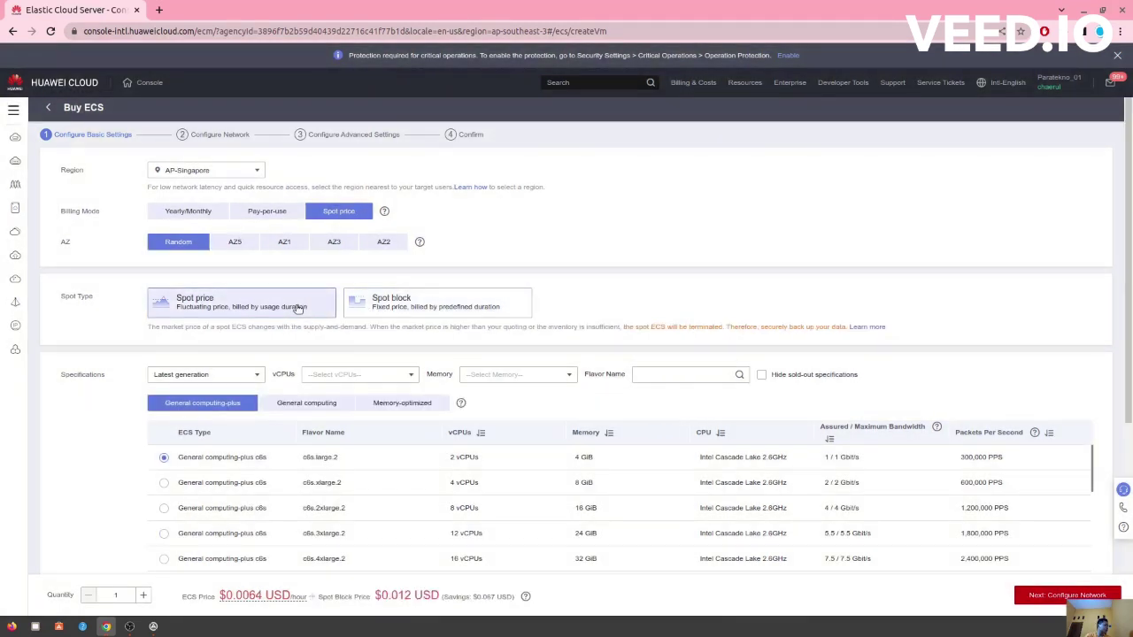
pyautogui.click(382, 303)
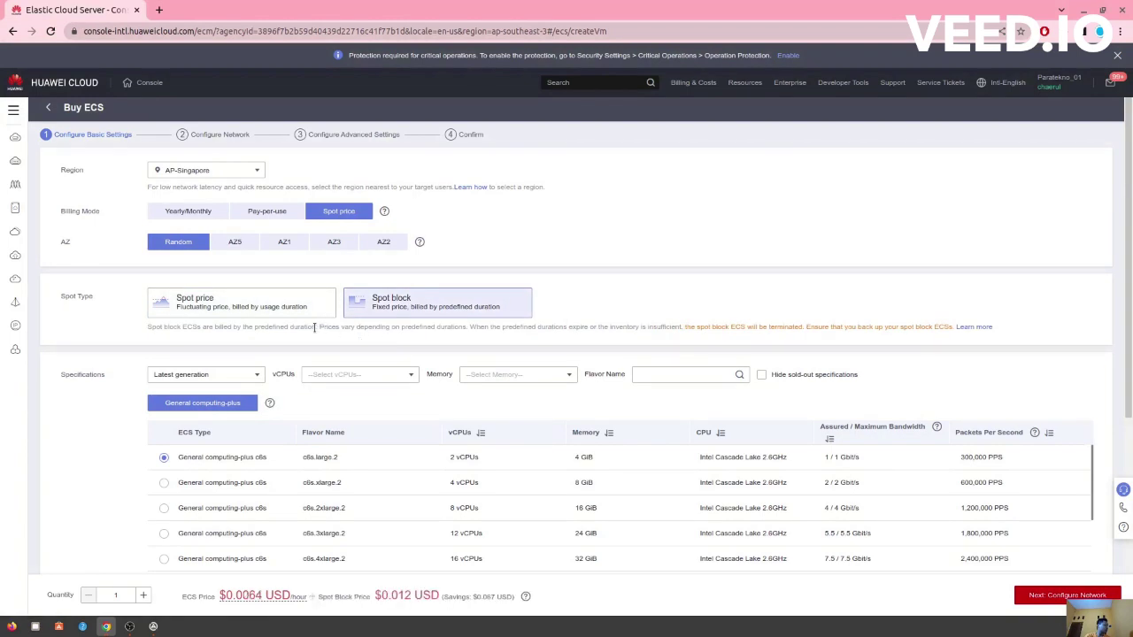
pyautogui.click(265, 314)
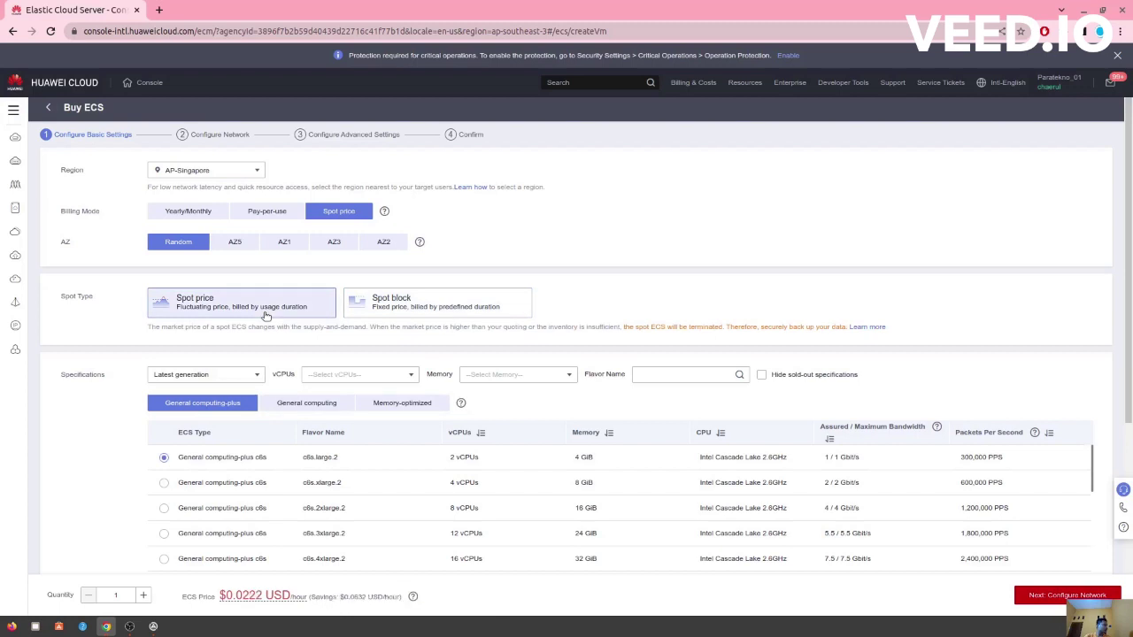
# Set the spot type to Spot block and review its flavors, predefined duration and system disk options.
pyautogui.click(433, 306)
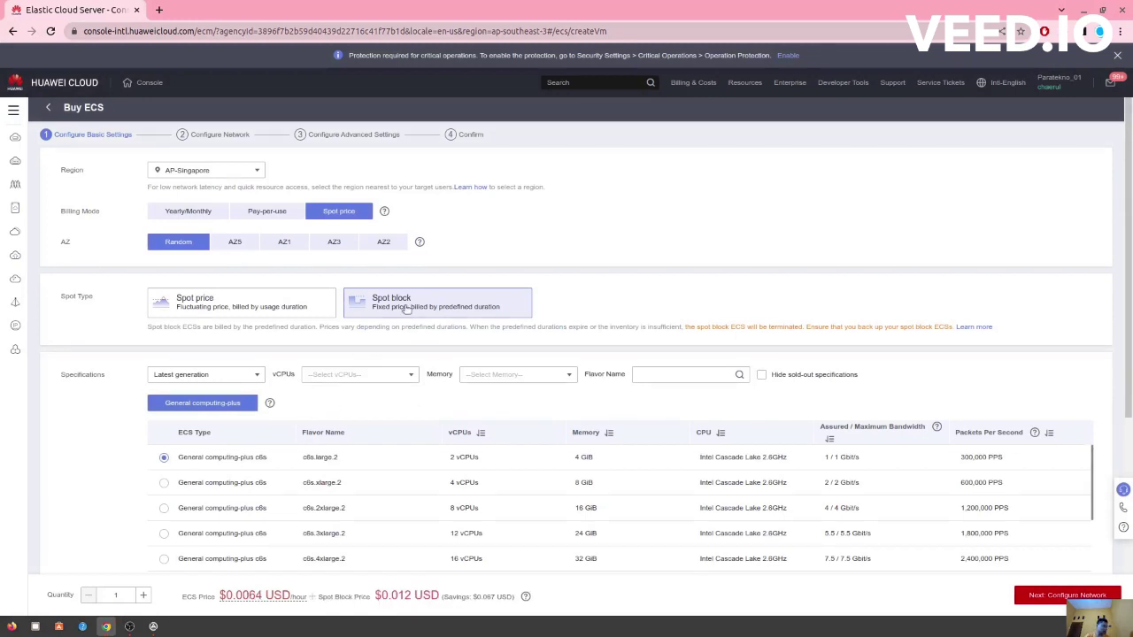
pyautogui.scroll(-1, 548, 451)
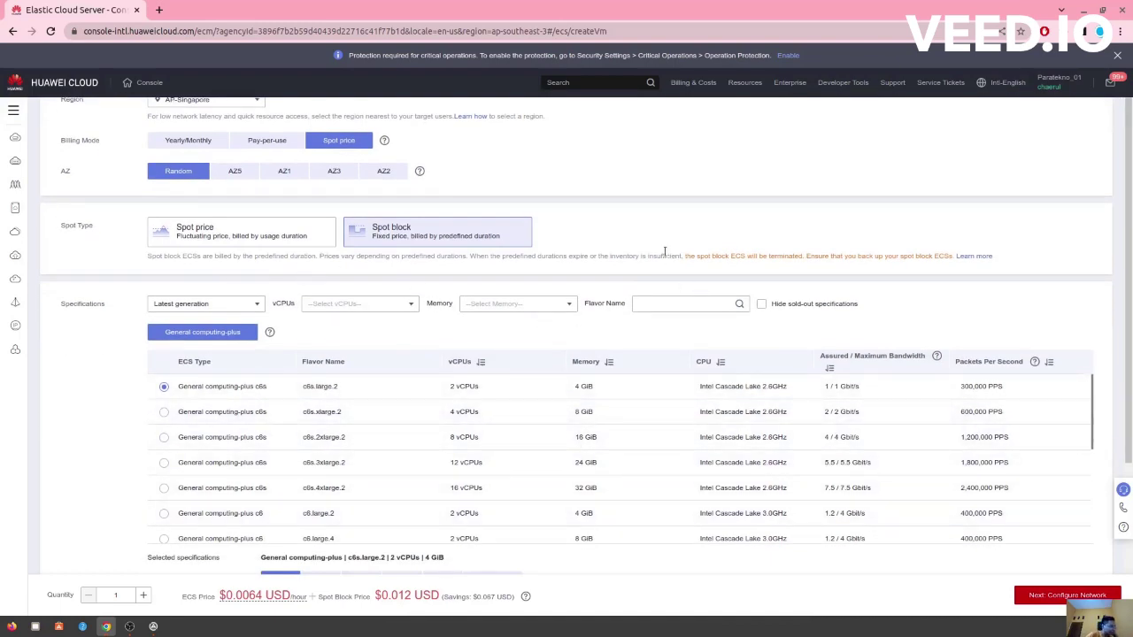
pyautogui.scroll(-3, 664, 250)
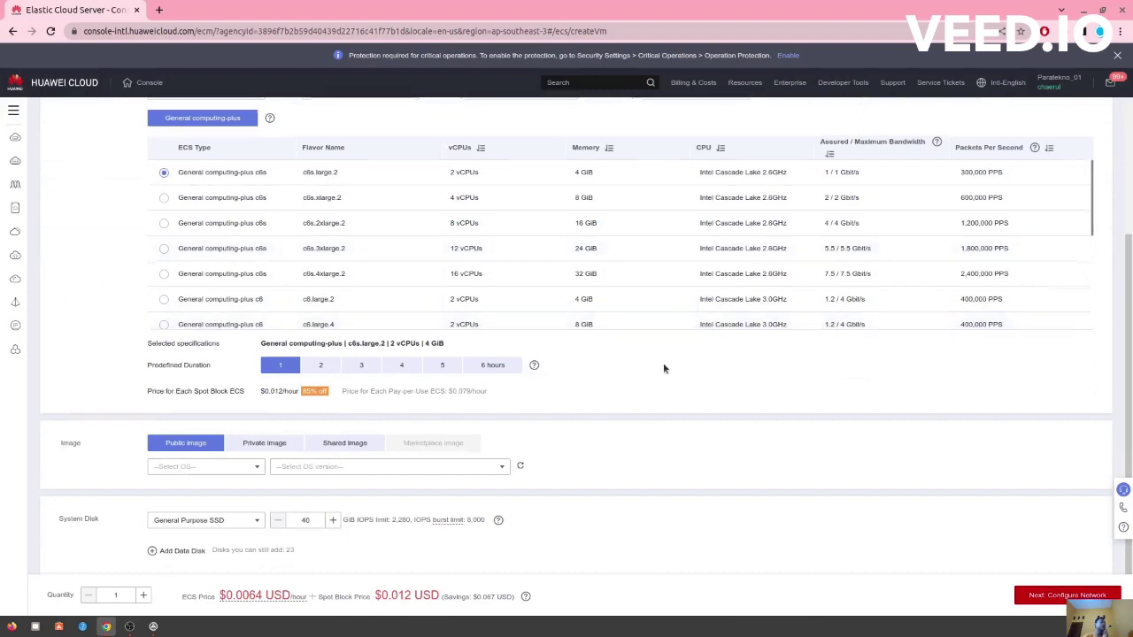
pyautogui.scroll(3, 663, 363)
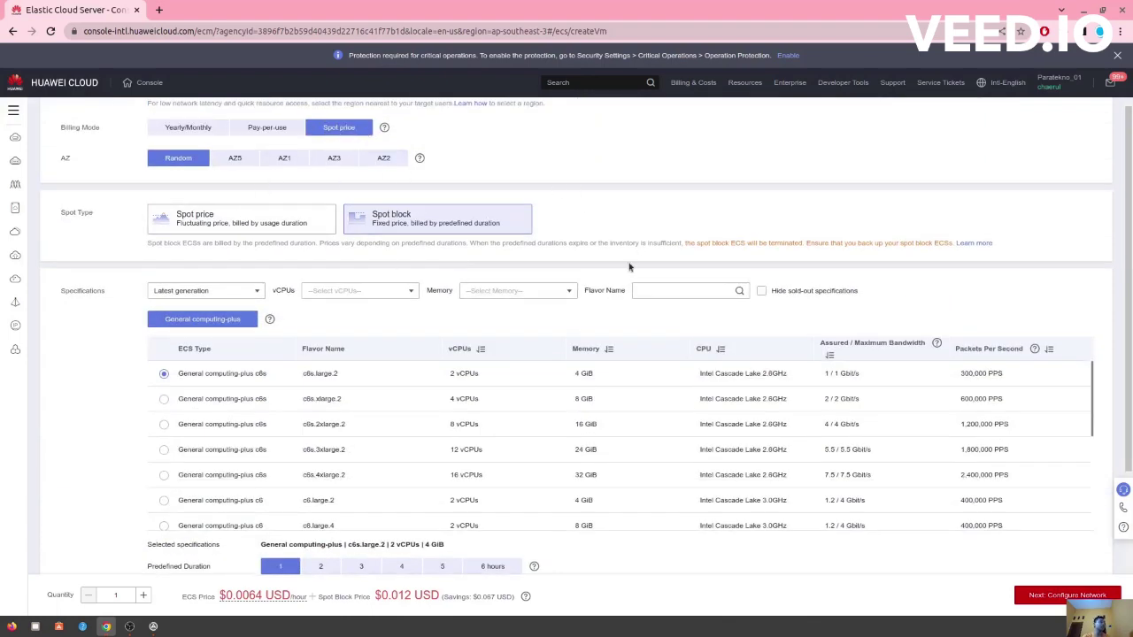
pyautogui.scroll(-1, 534, 274)
pyautogui.scroll(-2, 535, 275)
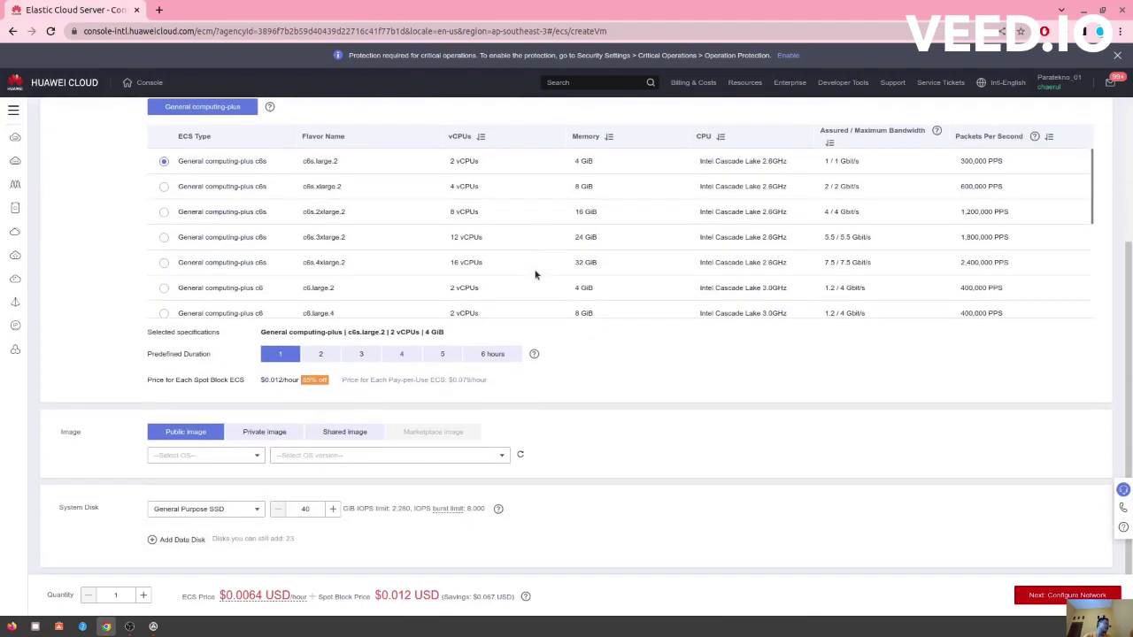
# Choose the public image Ubuntu 18.04 server 64bit(40GB) for the ECS.
pyautogui.click(253, 456)
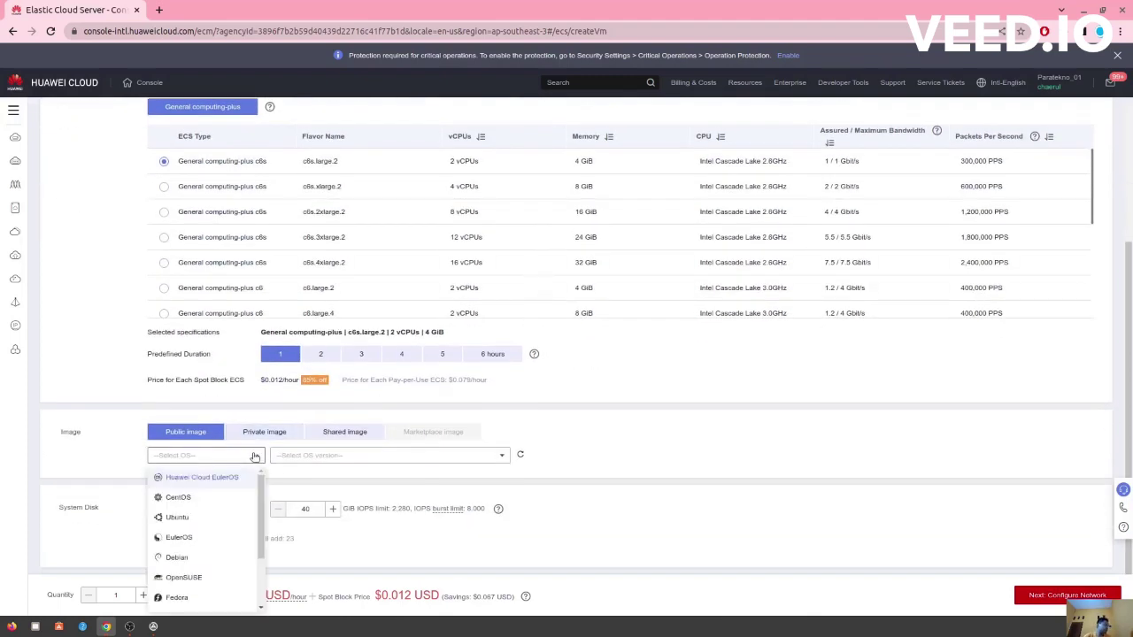
pyautogui.click(207, 520)
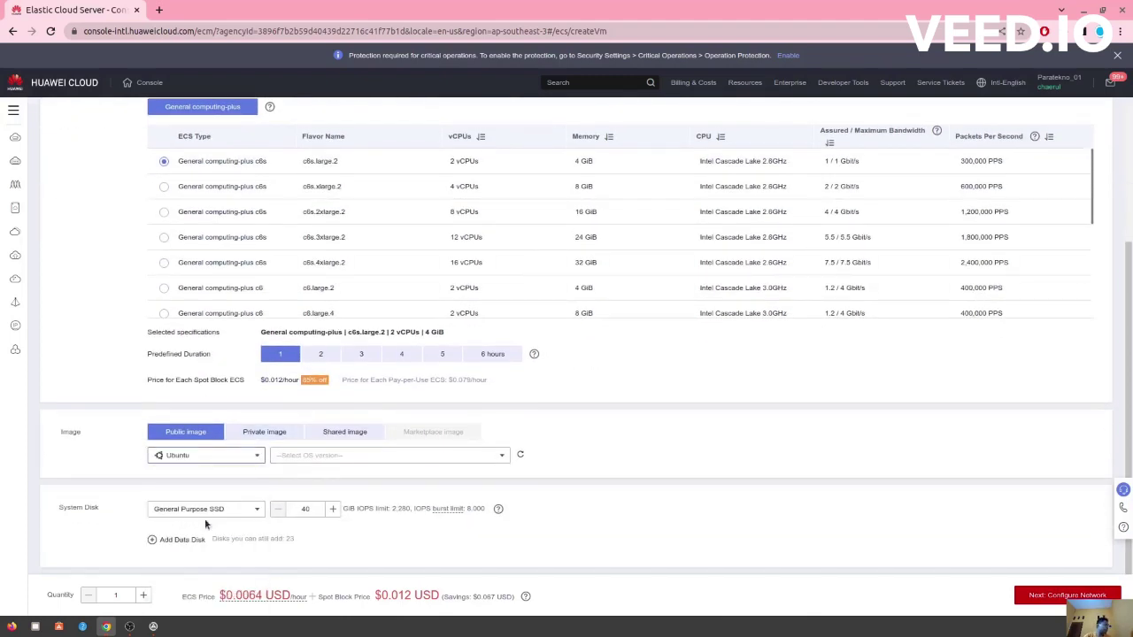
pyautogui.click(337, 458)
pyautogui.click(332, 529)
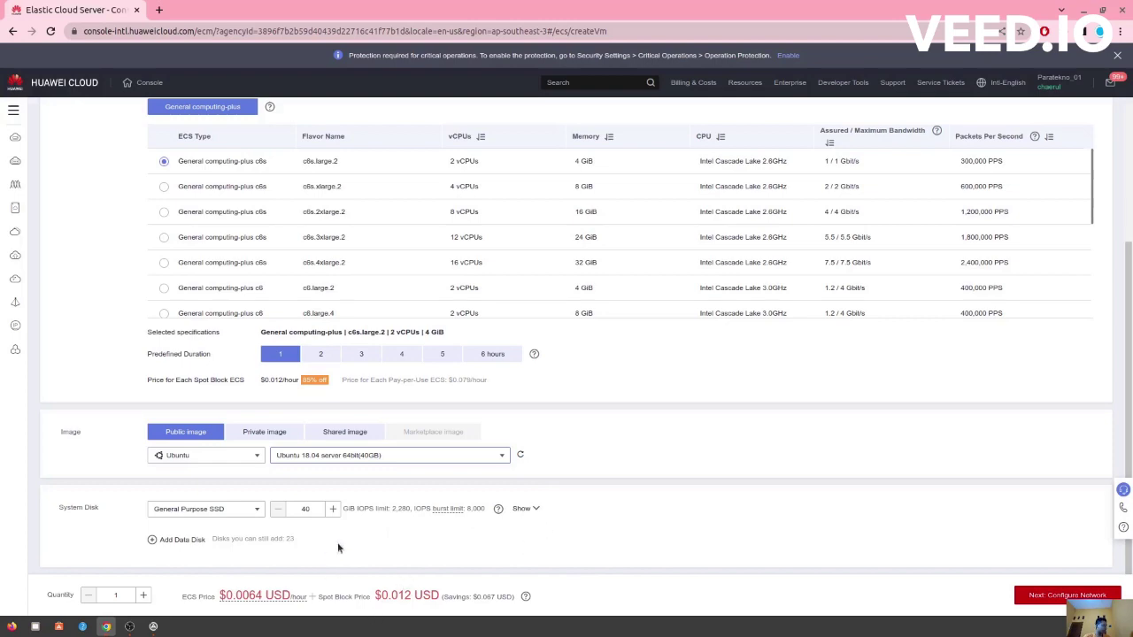
# Review the basic settings, proceed to the network configuration, and accept the notice on purchasing spot block ECSs.
pyautogui.scroll(4, 335, 522)
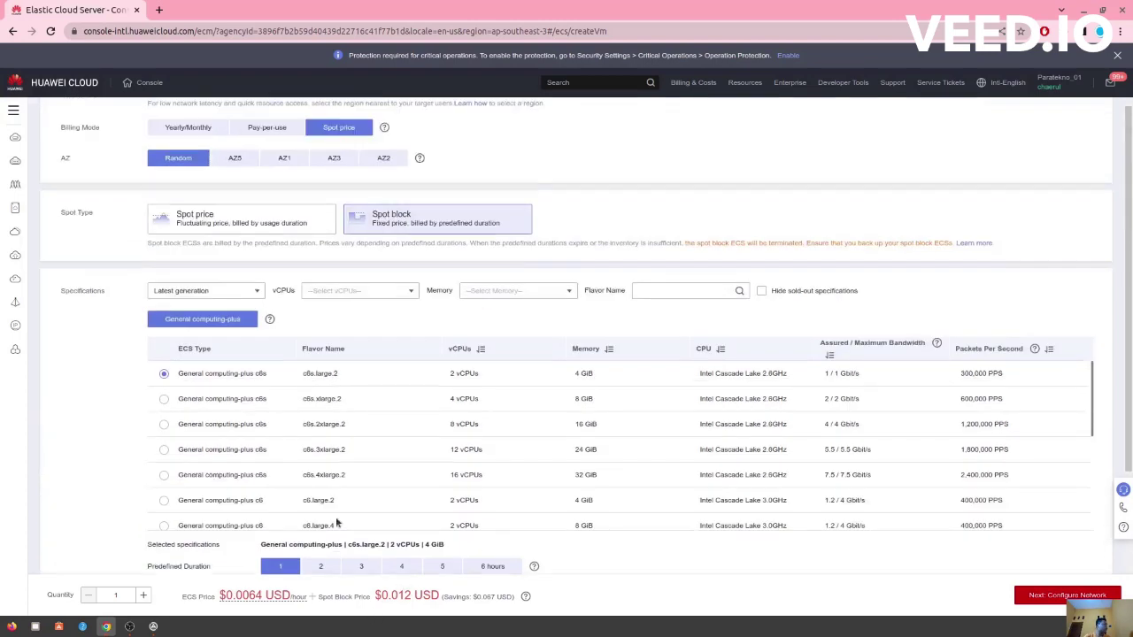
pyautogui.scroll(-3, 890, 306)
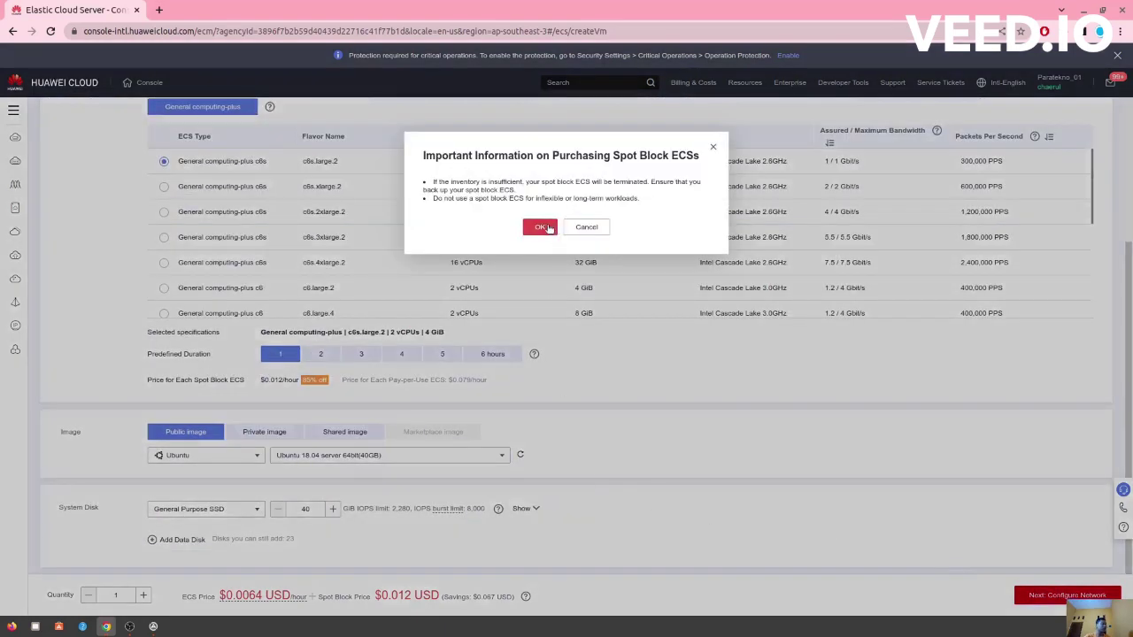
pyautogui.click(548, 227)
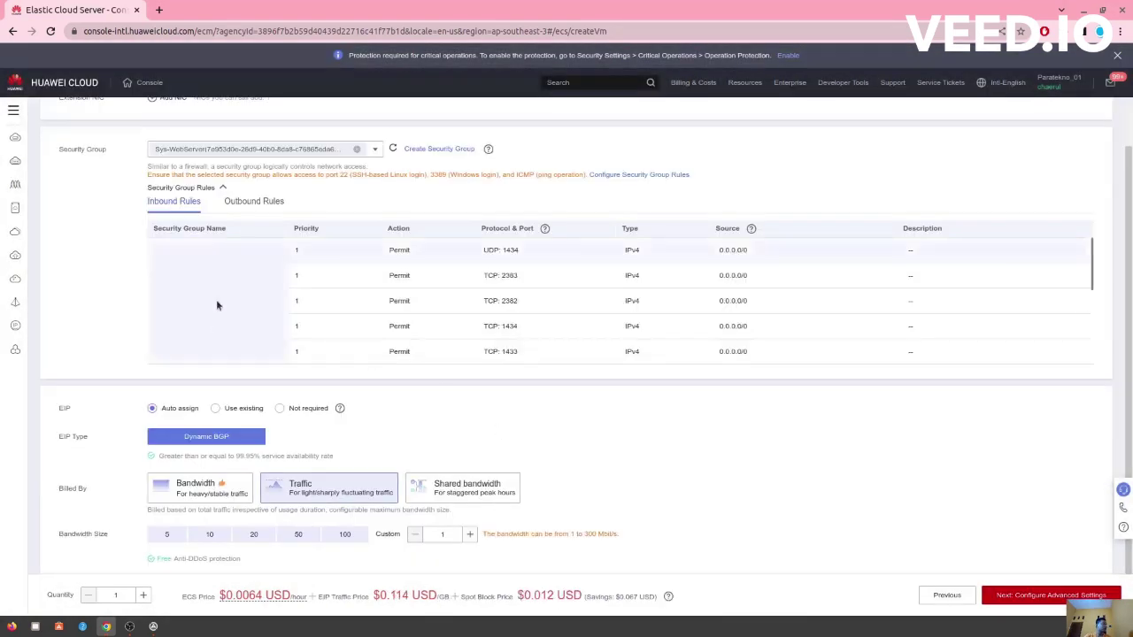
# Set the ECS network to the VPC vpc-default(192.168.0.0/16).
pyautogui.scroll(2, 348, 268)
pyautogui.click(226, 168)
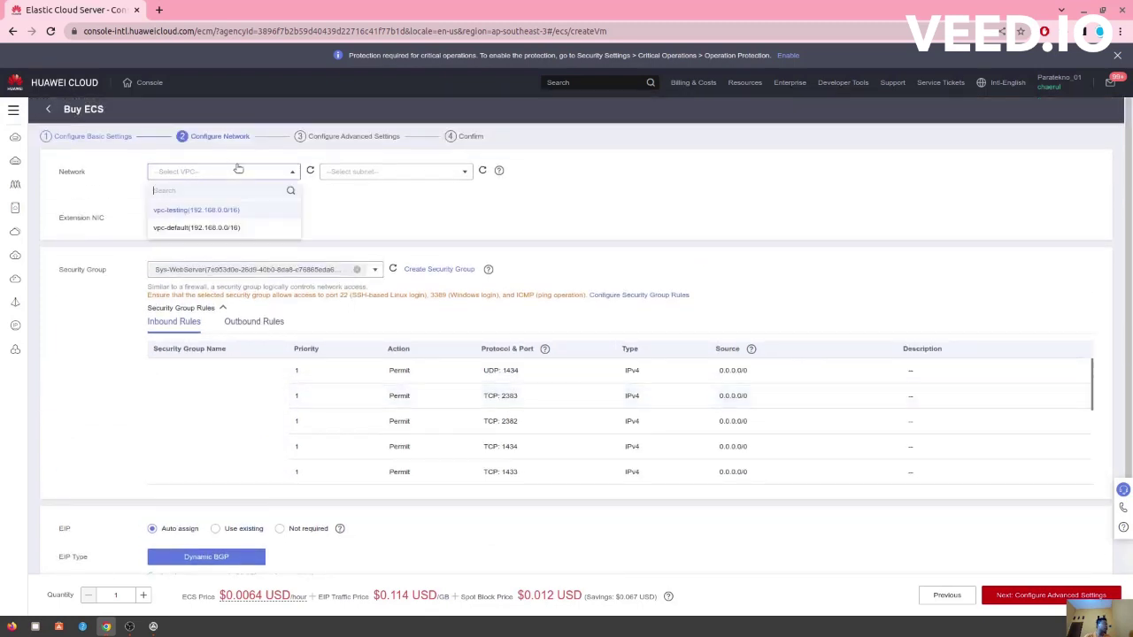
pyautogui.click(380, 218)
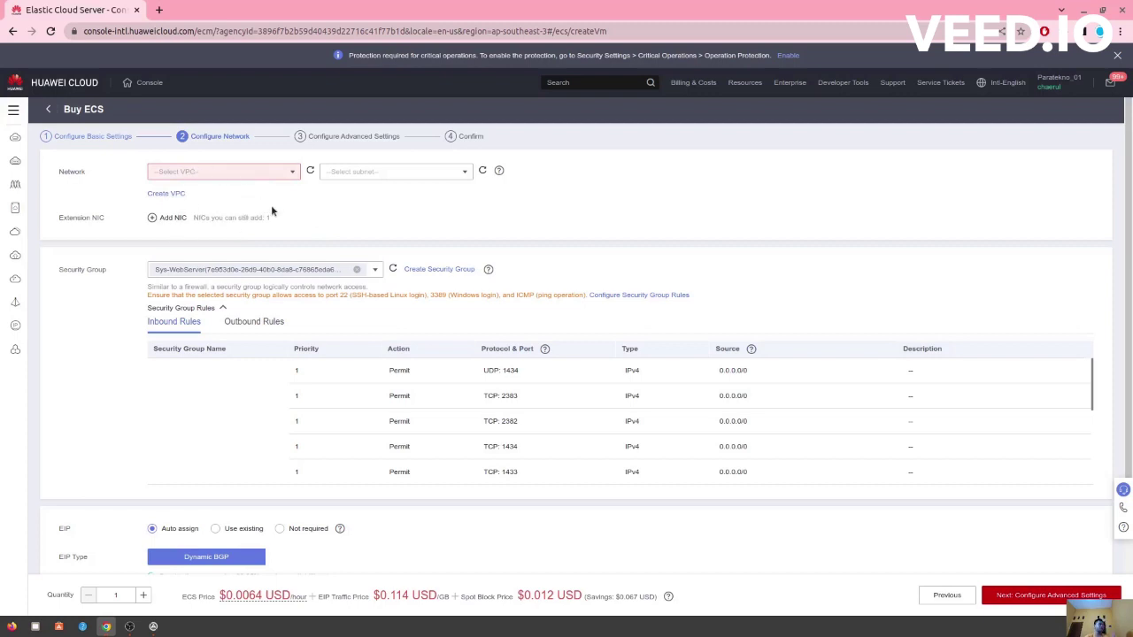
pyautogui.click(260, 172)
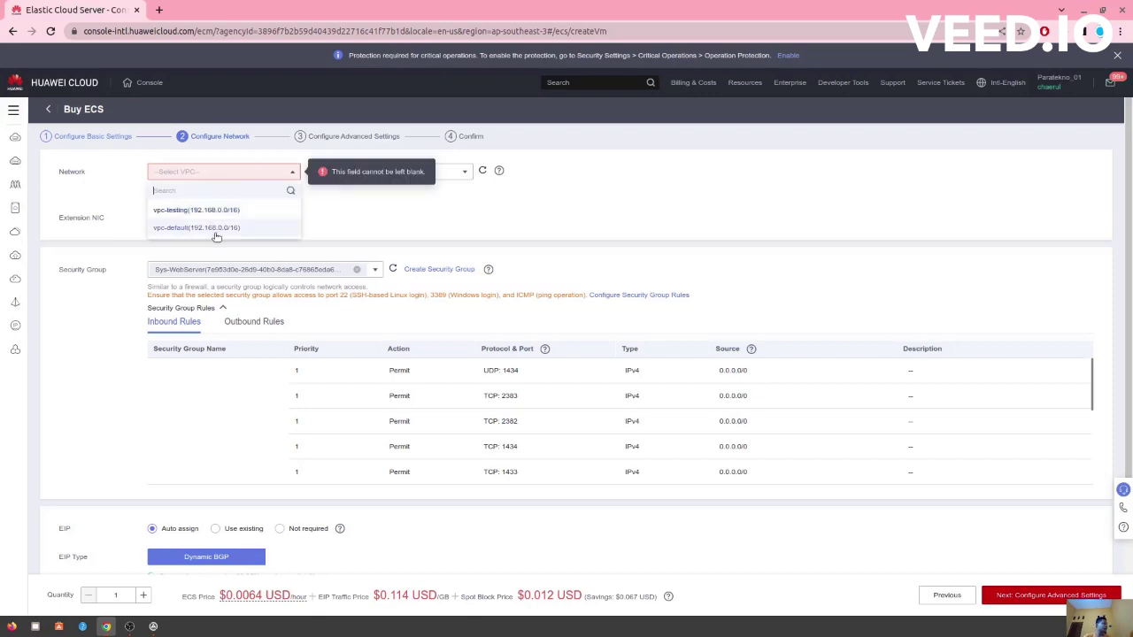
pyautogui.click(196, 228)
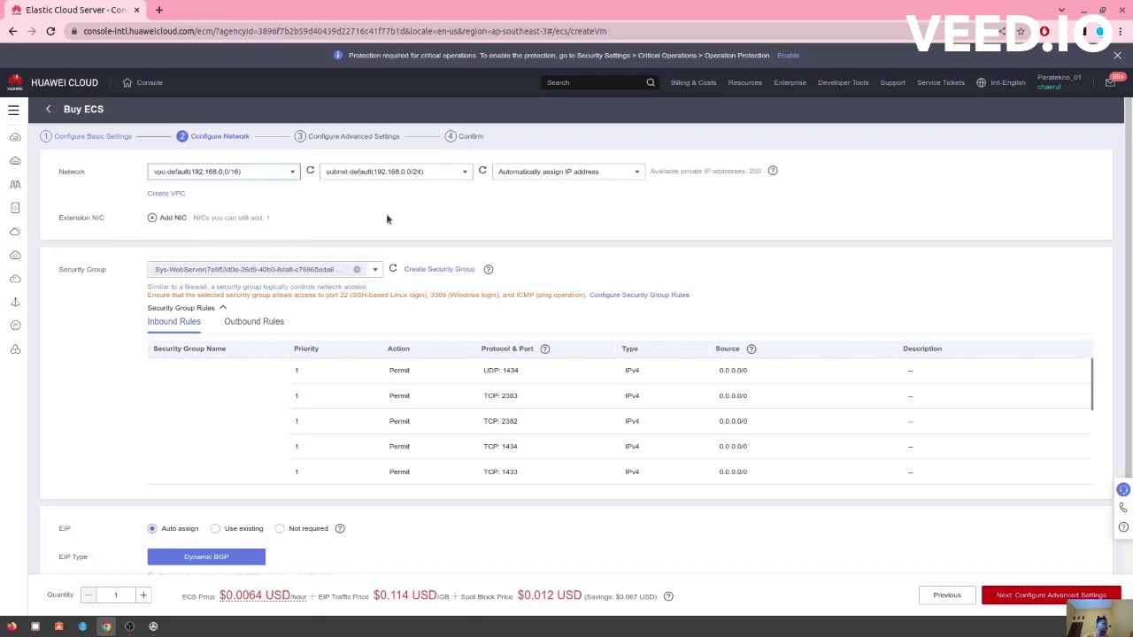
pyautogui.scroll(-2, 349, 221)
pyautogui.scroll(2, 354, 248)
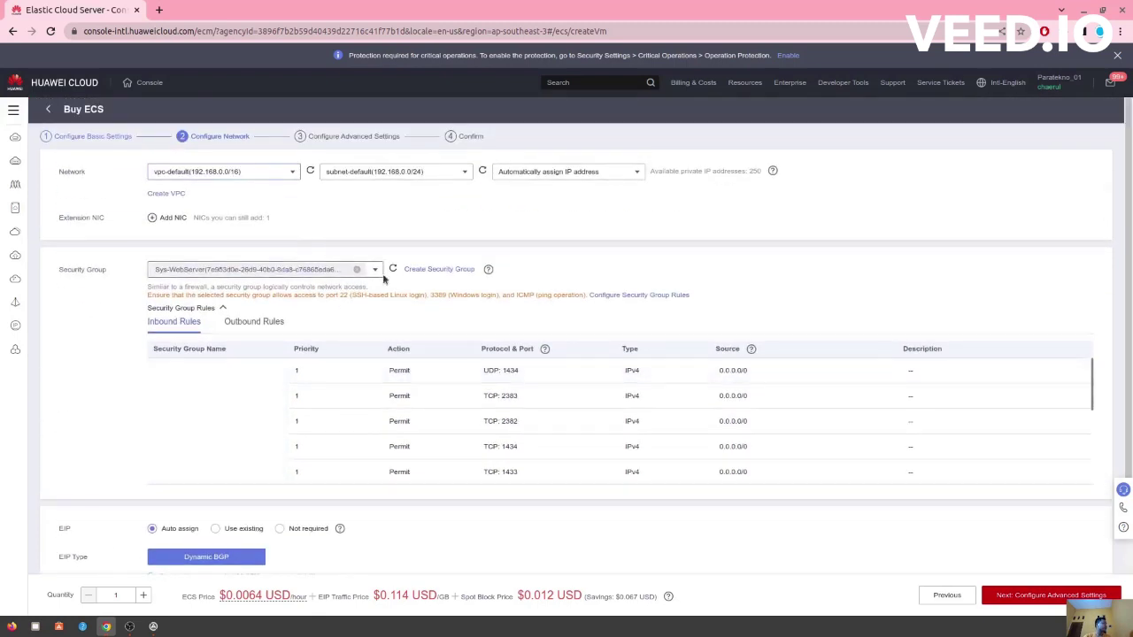
# Replace the Sys-WebServer security group with the default security group.
pyautogui.click(358, 272)
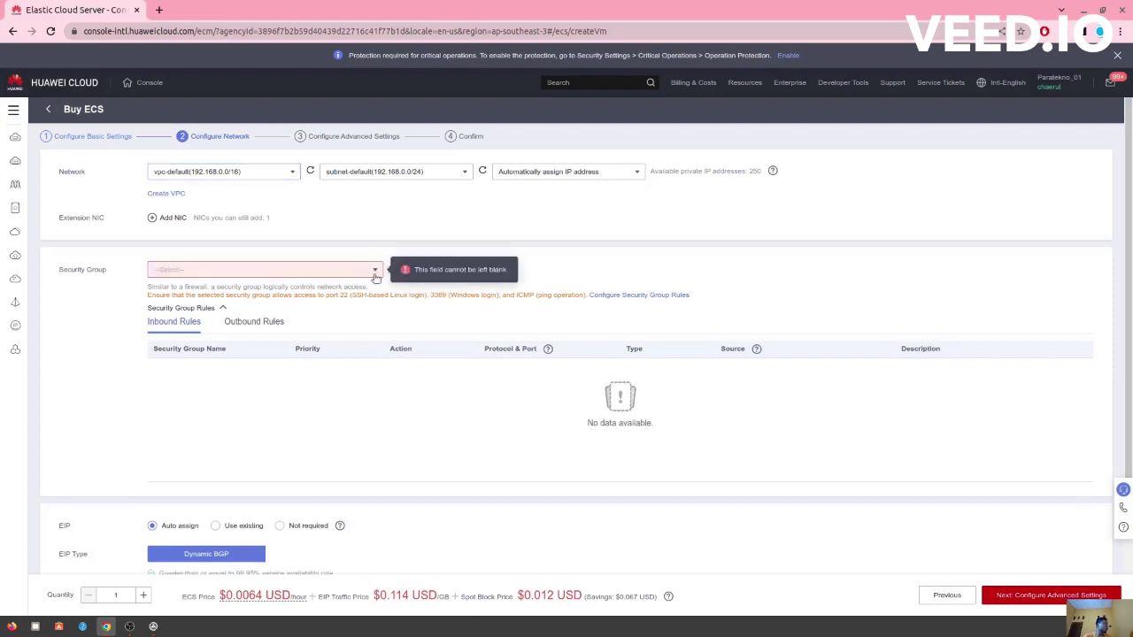
pyautogui.click(375, 271)
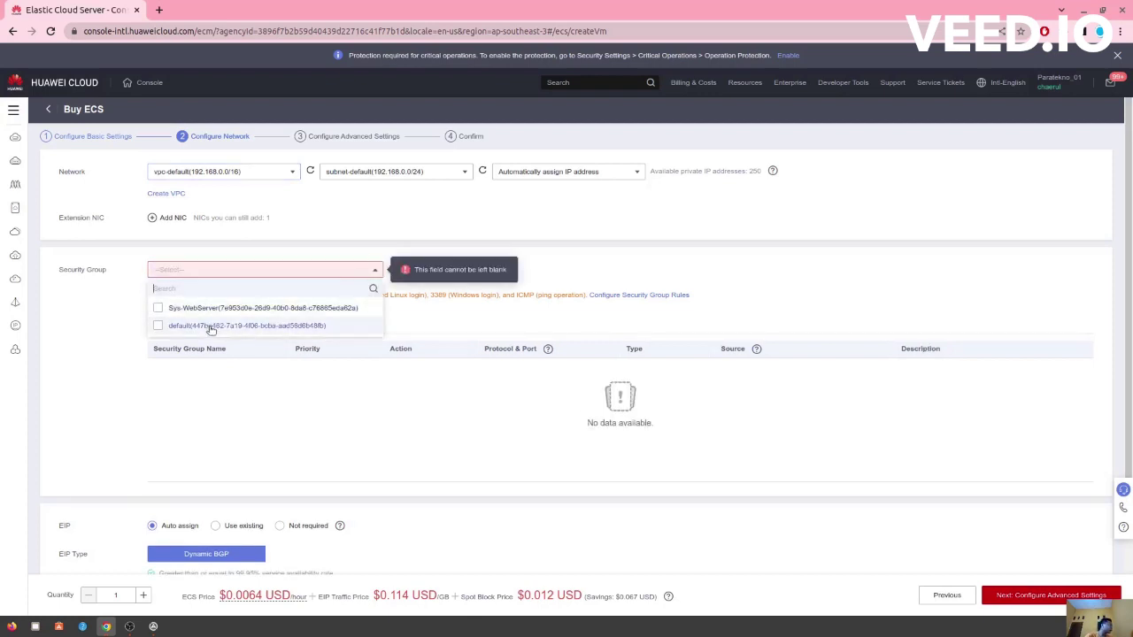
pyautogui.click(178, 329)
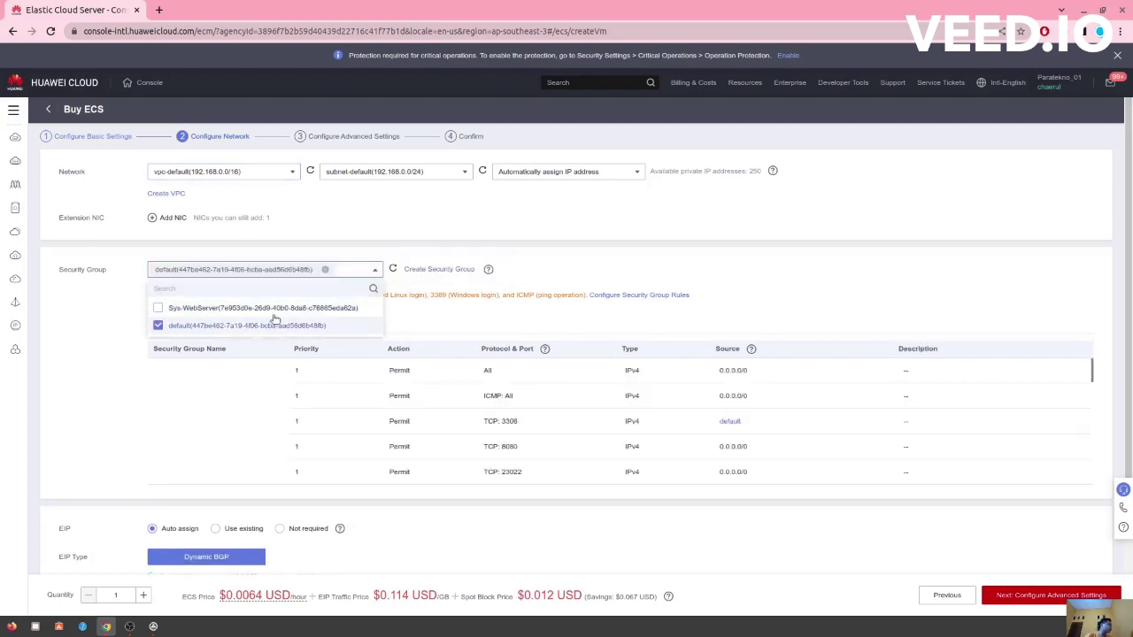
pyautogui.click(617, 215)
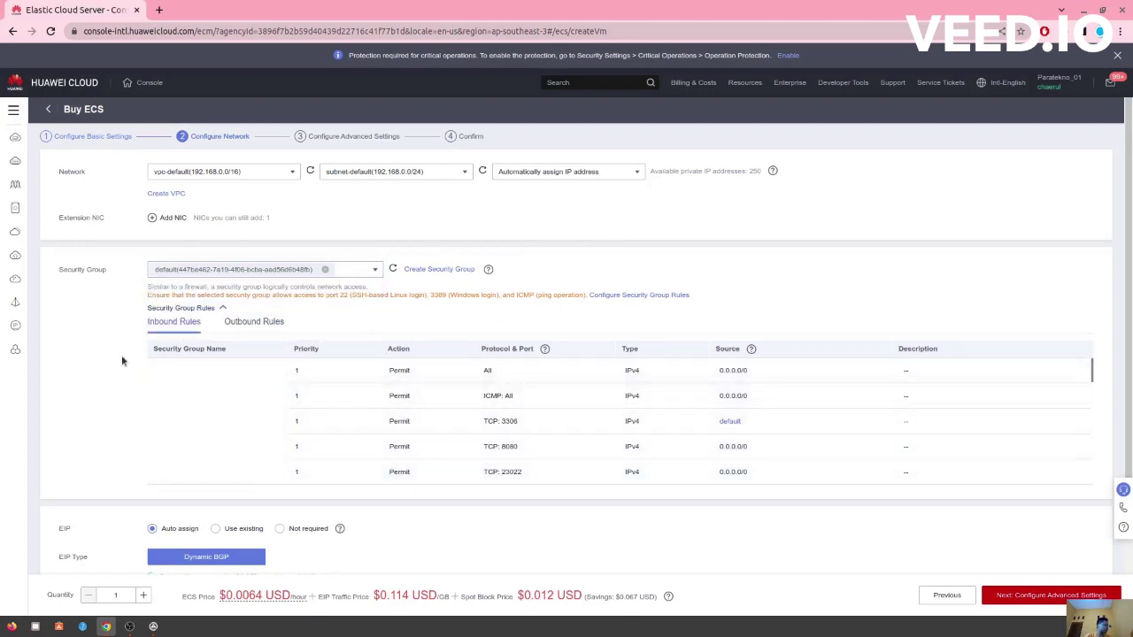
# Review the outbound and inbound rules of the selected security group.
pyautogui.scroll(-2, 121, 355)
pyautogui.scroll(2, 121, 355)
pyautogui.click(265, 326)
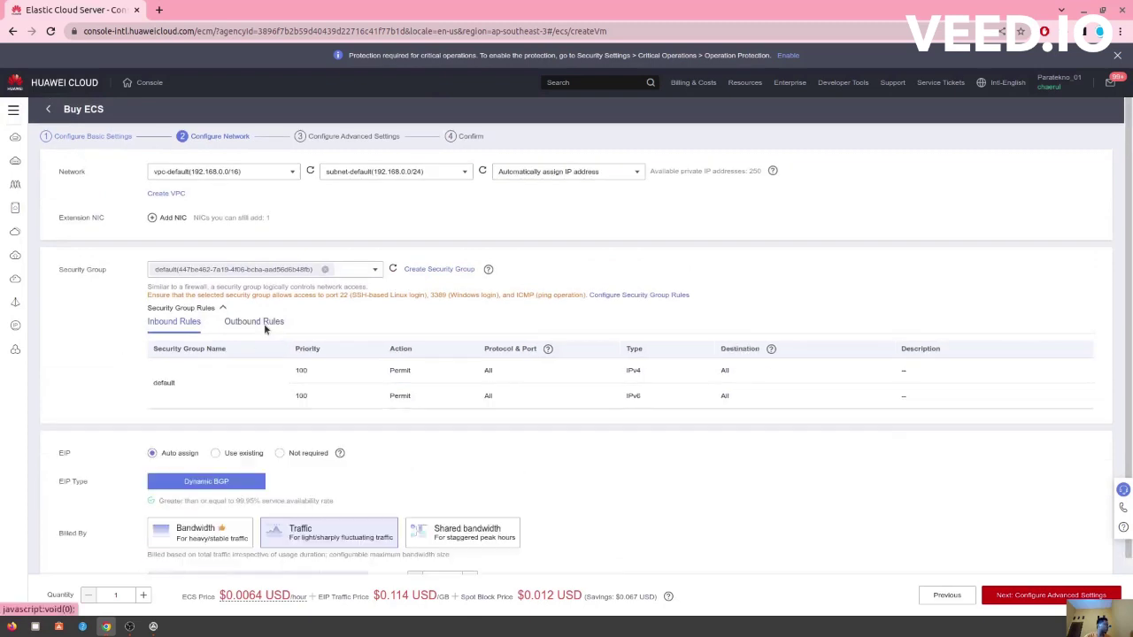
pyautogui.click(265, 325)
pyautogui.click(190, 326)
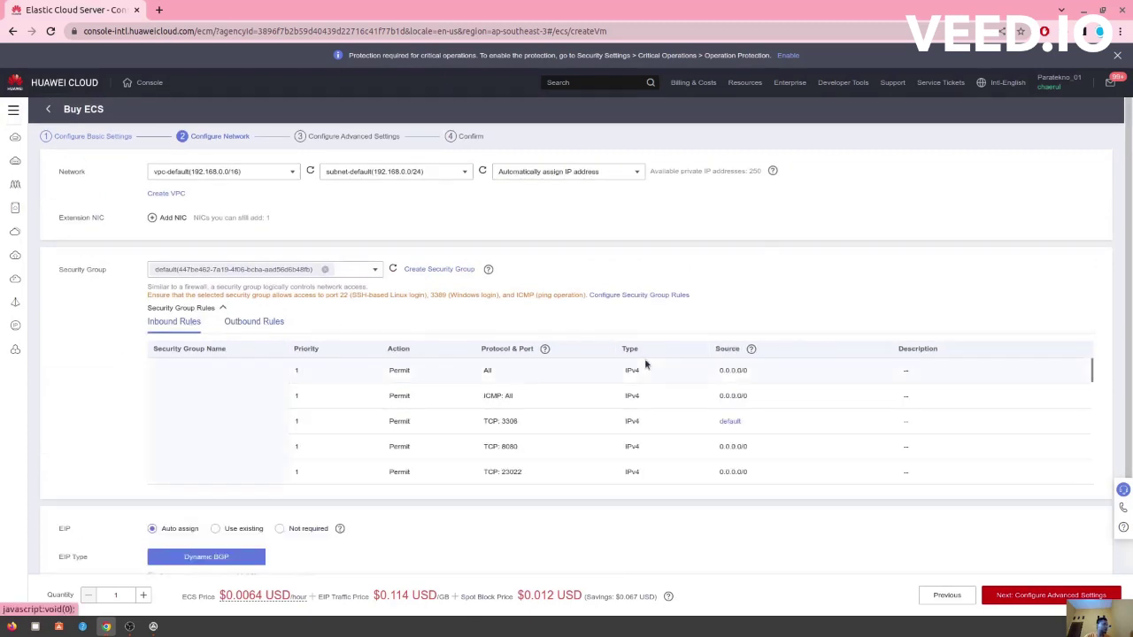
pyautogui.scroll(-3, 598, 375)
pyautogui.scroll(-1, 599, 375)
pyautogui.scroll(-2, 673, 245)
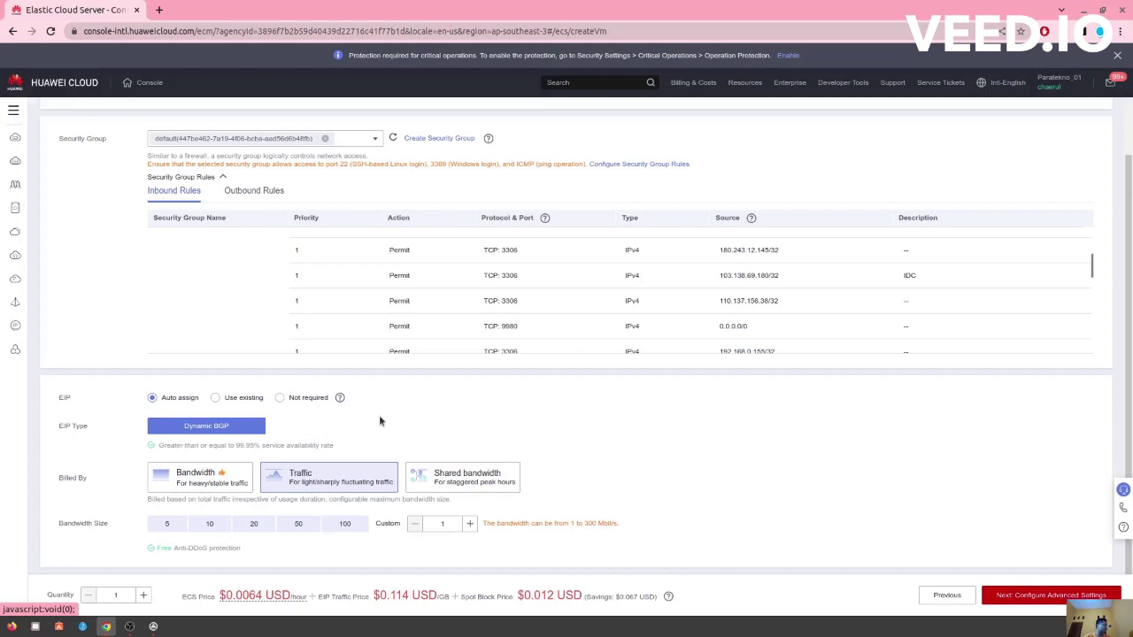
pyautogui.click(279, 397)
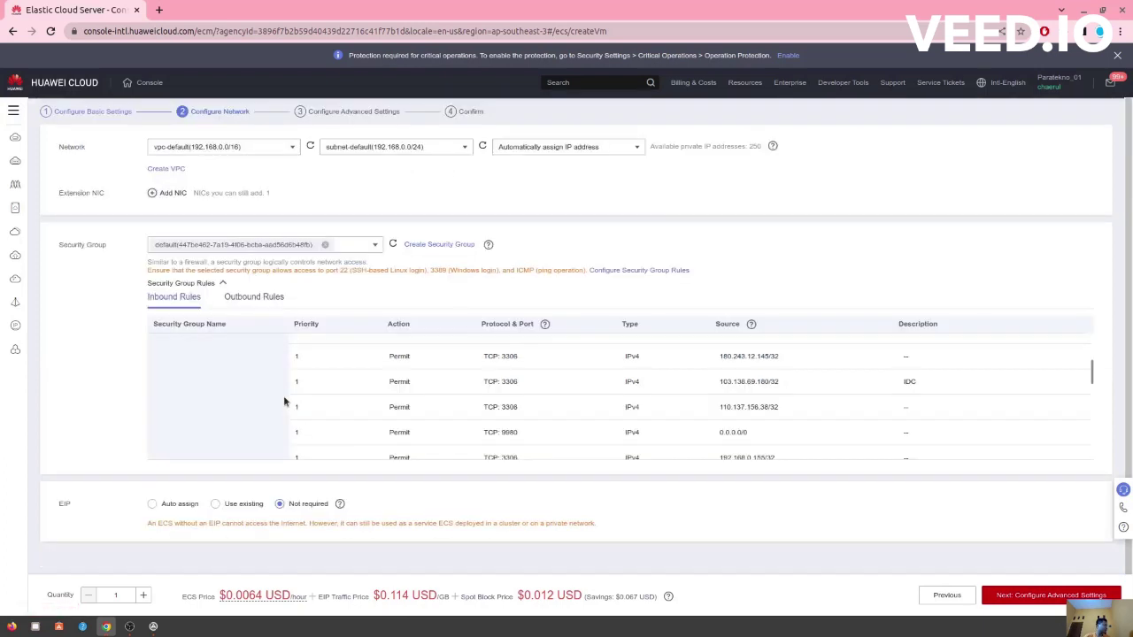
pyautogui.scroll(-5, 526, 463)
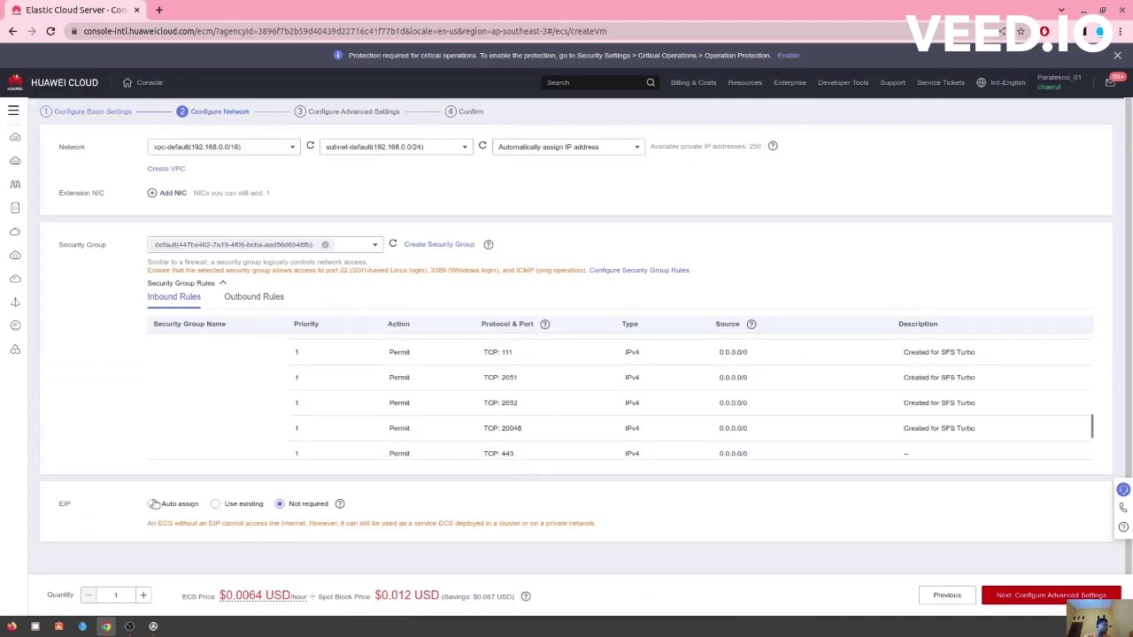
pyautogui.click(154, 504)
# Set the custom bandwidth size of the traffic-billed, automatically assigned EIP to 300 Mbit/s.
pyautogui.scroll(-2, 566, 470)
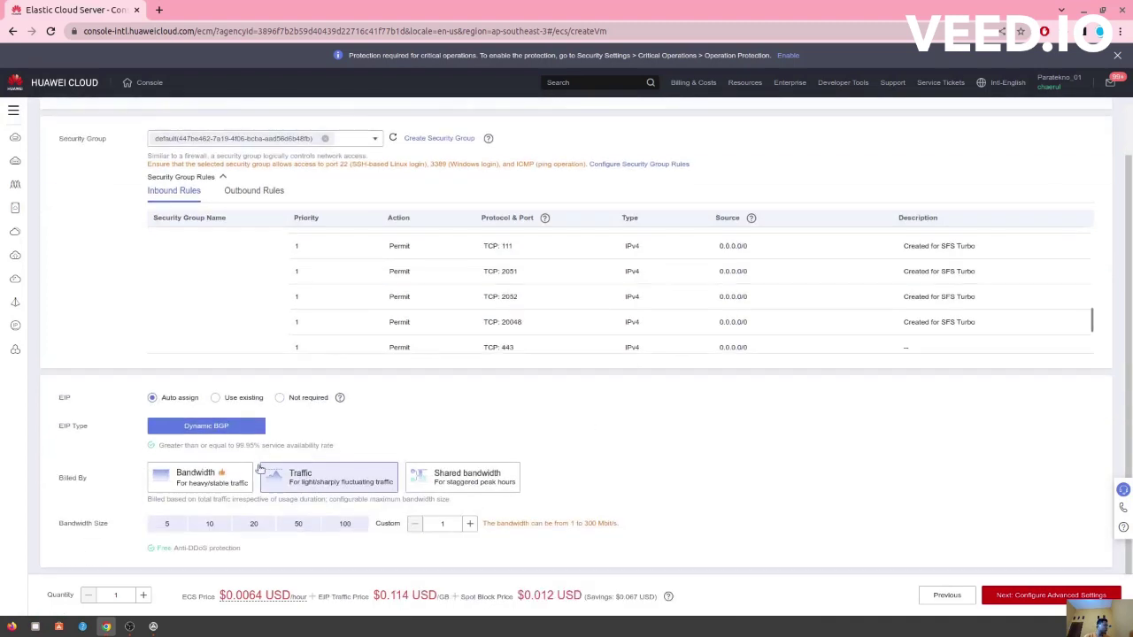
pyautogui.click(444, 524)
pyautogui.moveTo(444, 524); pyautogui.dragTo(433, 523)
pyautogui.write('3')
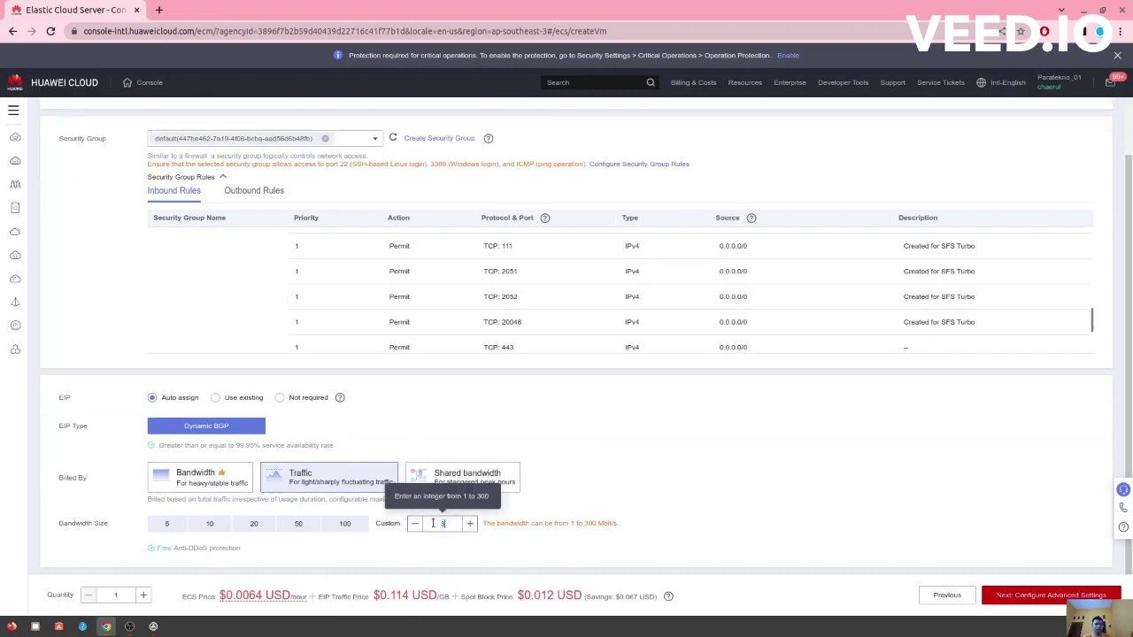
pyautogui.write('00')
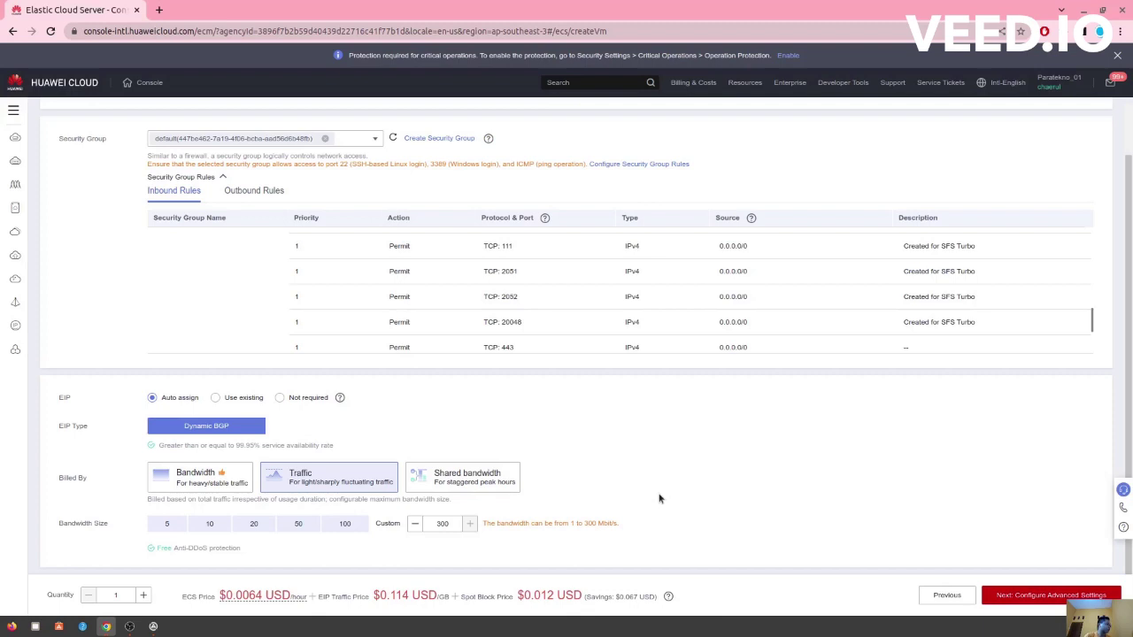
# Compare the Shared bandwidth and Traffic billing options for the EIP, ending on Traffic.
pyautogui.click(437, 479)
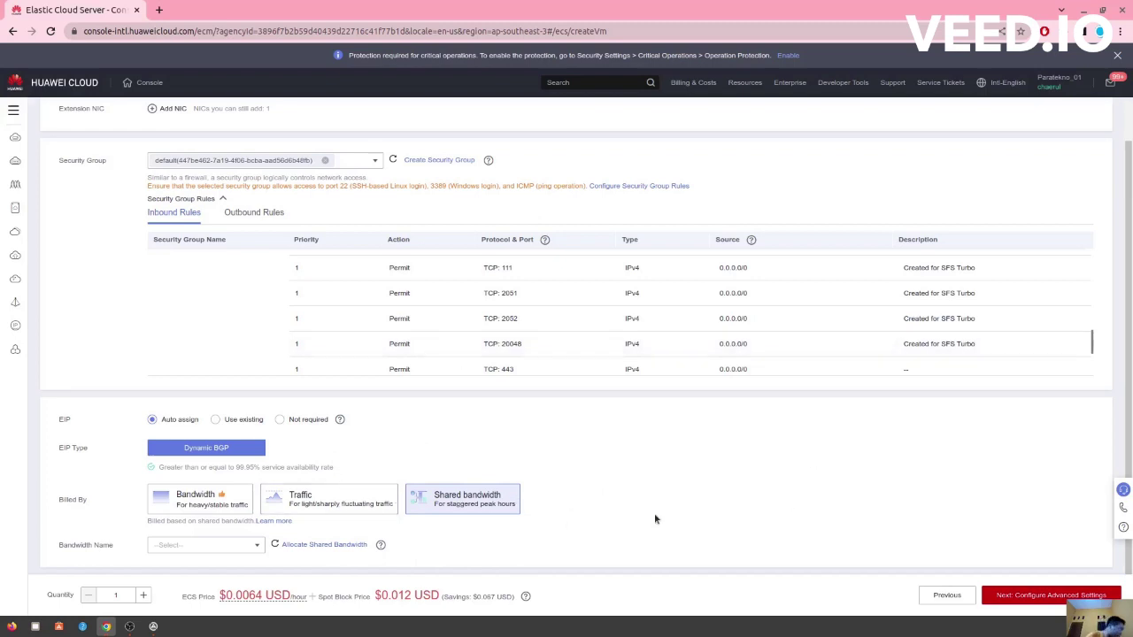
pyautogui.click(317, 503)
pyautogui.scroll(-1, 317, 501)
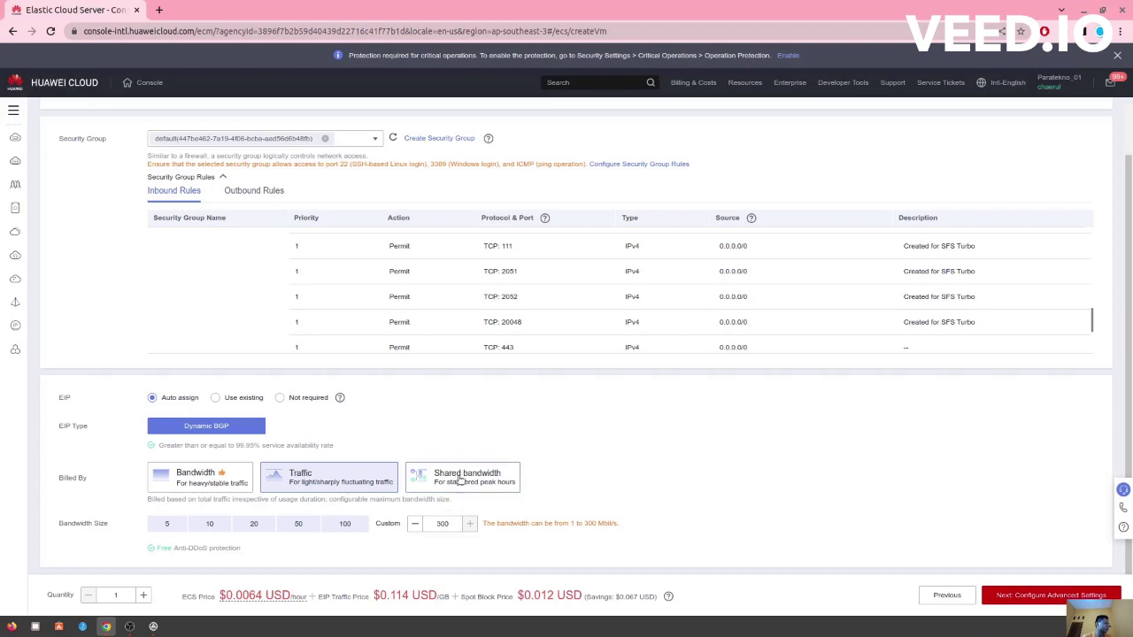
pyautogui.click(459, 478)
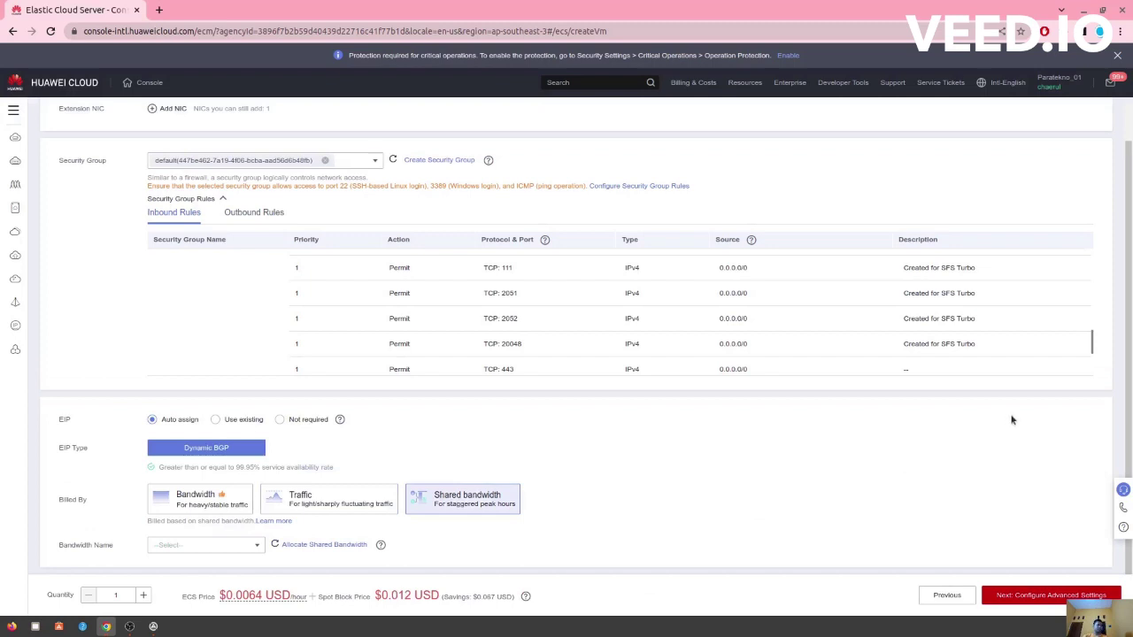
pyautogui.scroll(2, 1053, 390)
pyautogui.scroll(-2, 1053, 394)
pyautogui.click(346, 501)
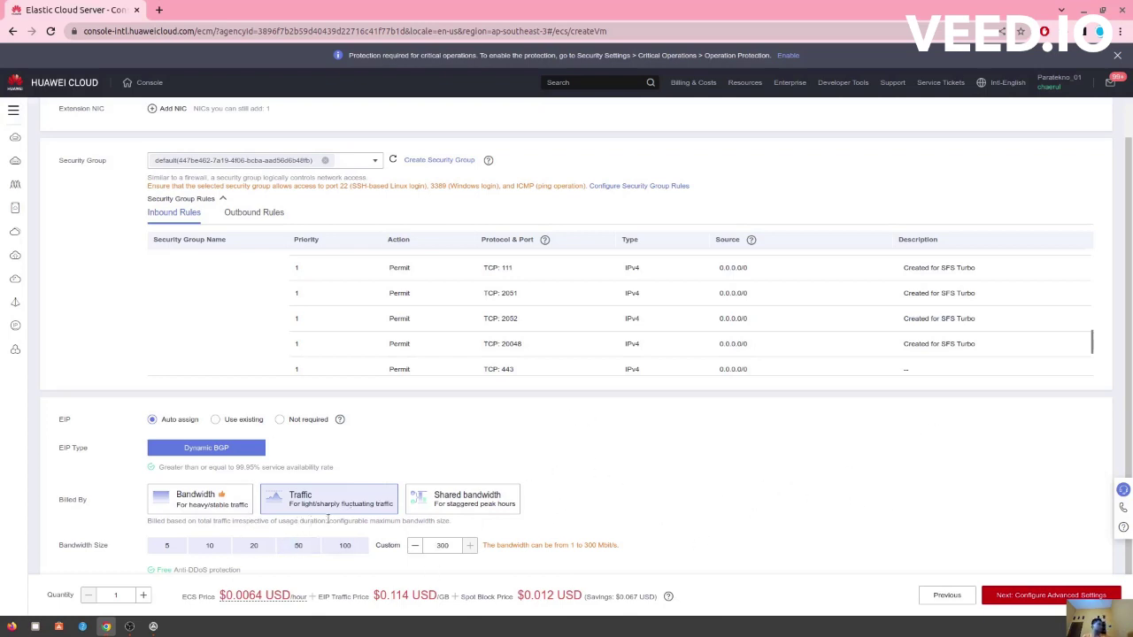
# Continue to the advanced settings, name the ECS ecs-aps-01, and enter and confirm the root login password.
pyautogui.click(1056, 596)
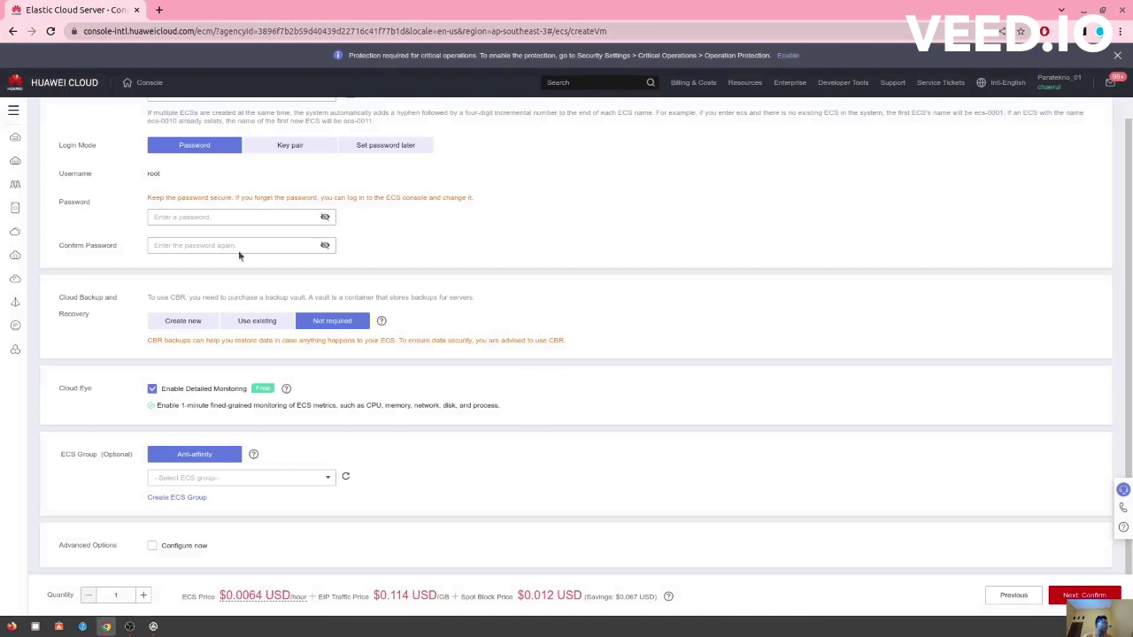
pyautogui.scroll(2, 239, 256)
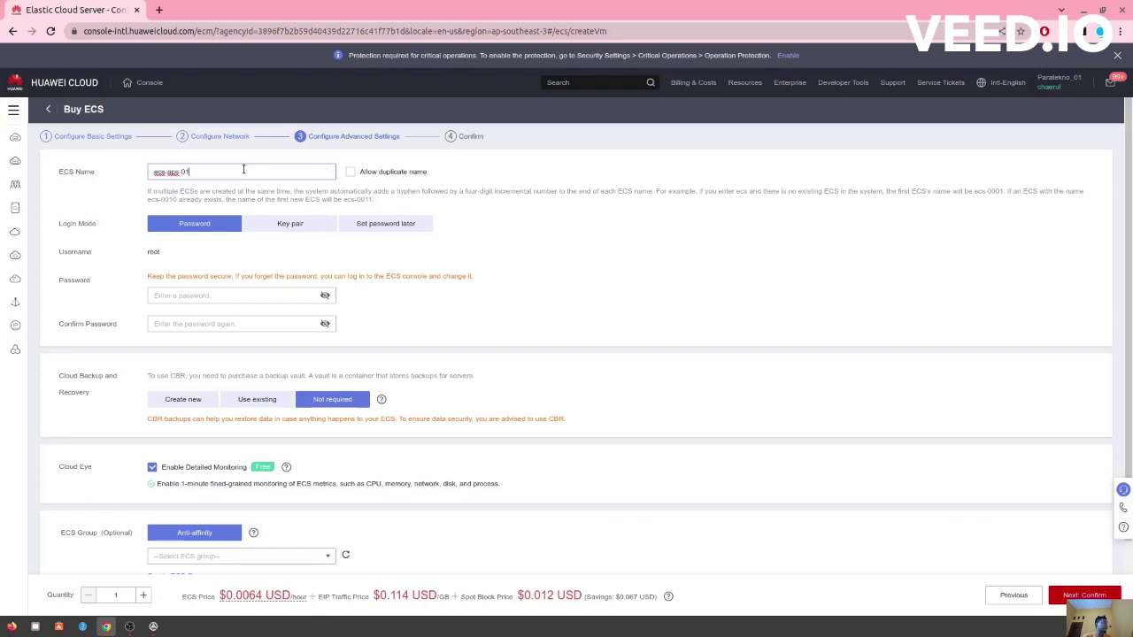
pyautogui.click(191, 295)
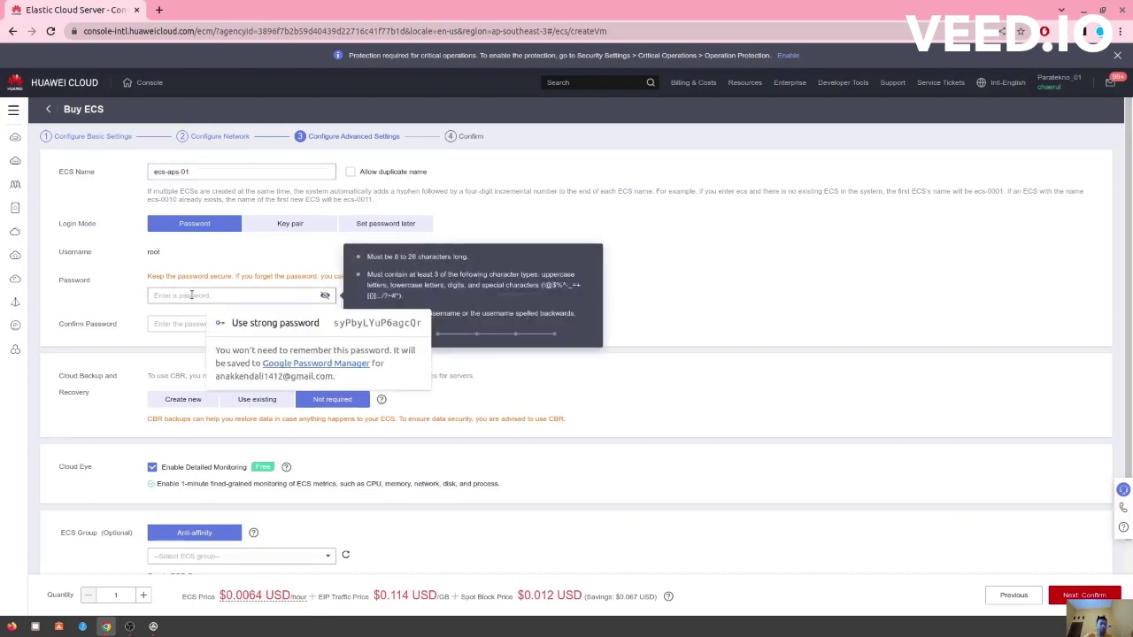
pyautogui.write('••••••')
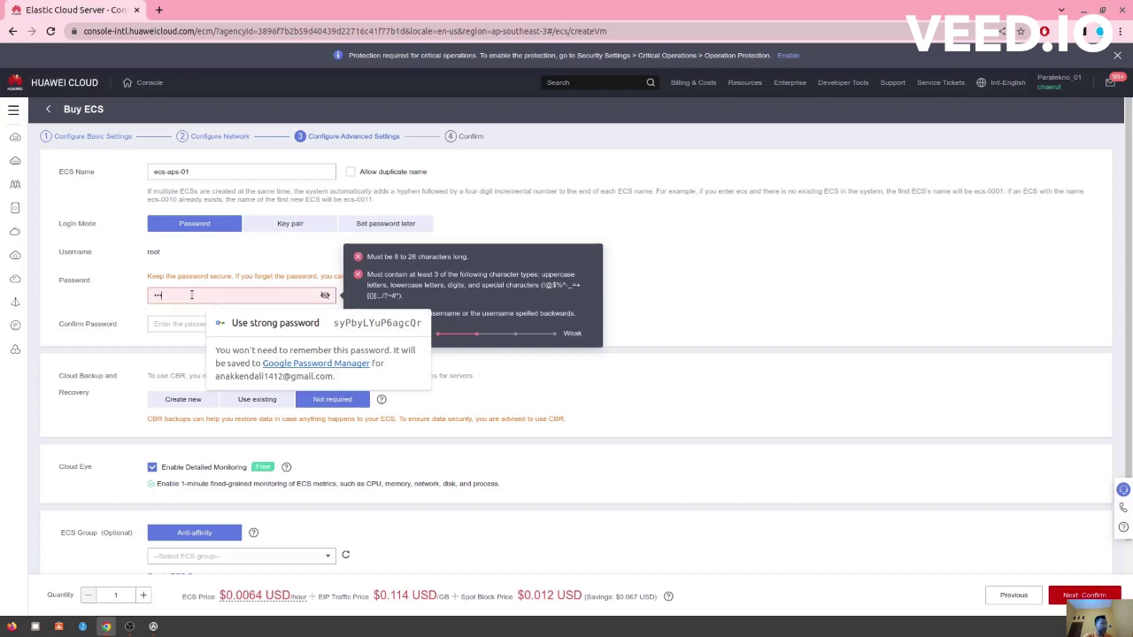
pyautogui.write('•••')
pyautogui.press('Tab')
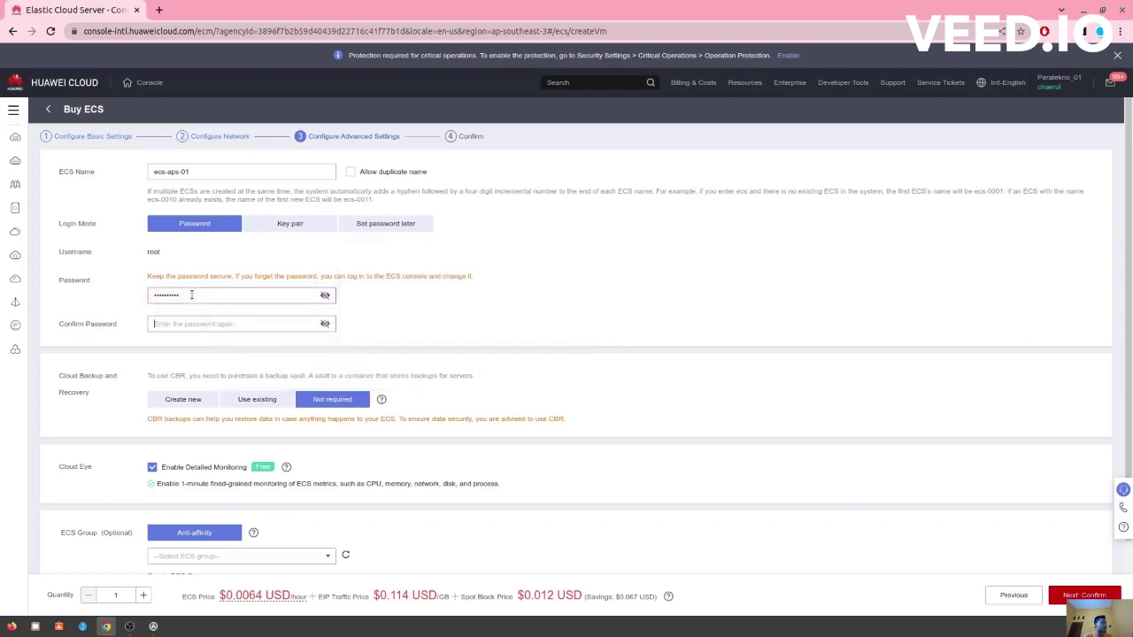
pyautogui.write('••••••••••')
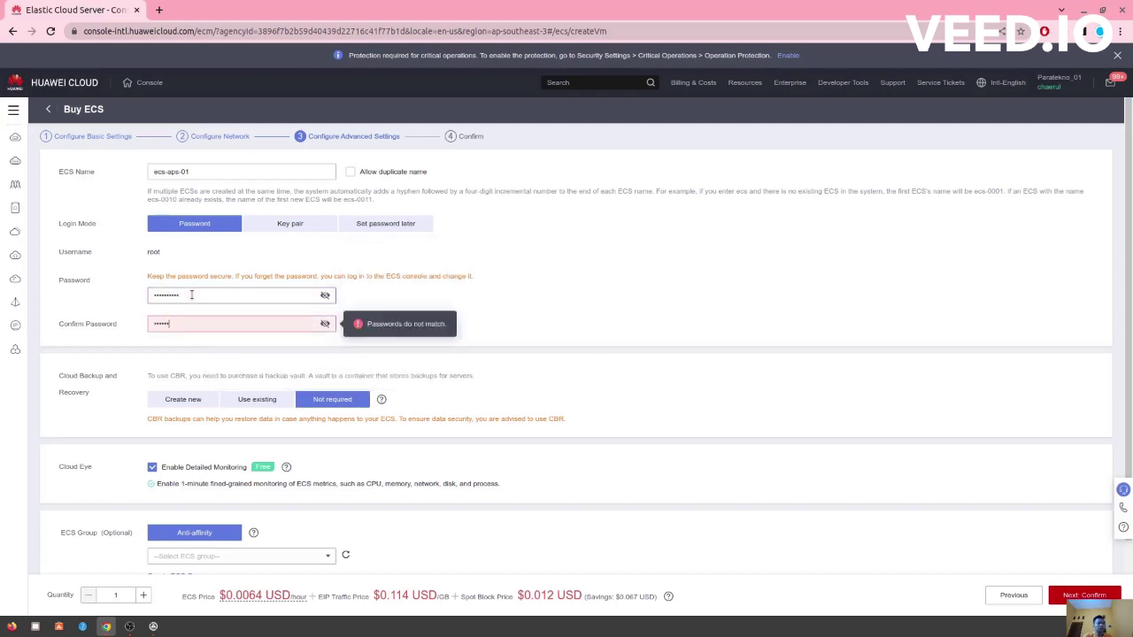
# Review the ECS group choices without picking one, then proceed to the order confirmation and dismiss the browser's offer to save the password.
pyautogui.scroll(-2, 467, 286)
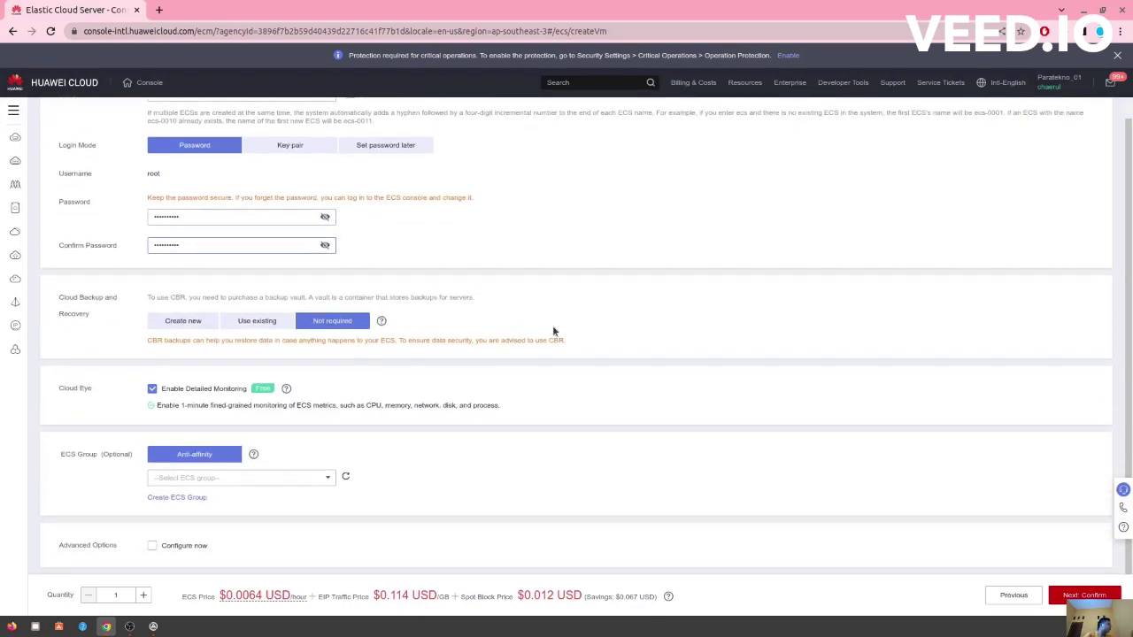
pyautogui.click(306, 479)
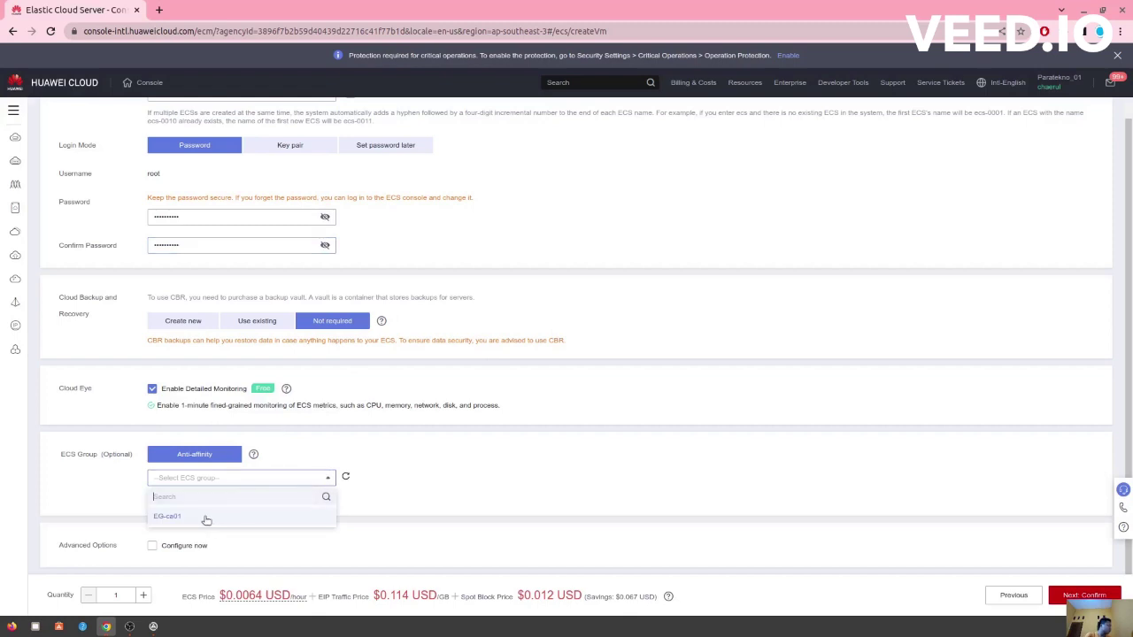
pyautogui.click(451, 479)
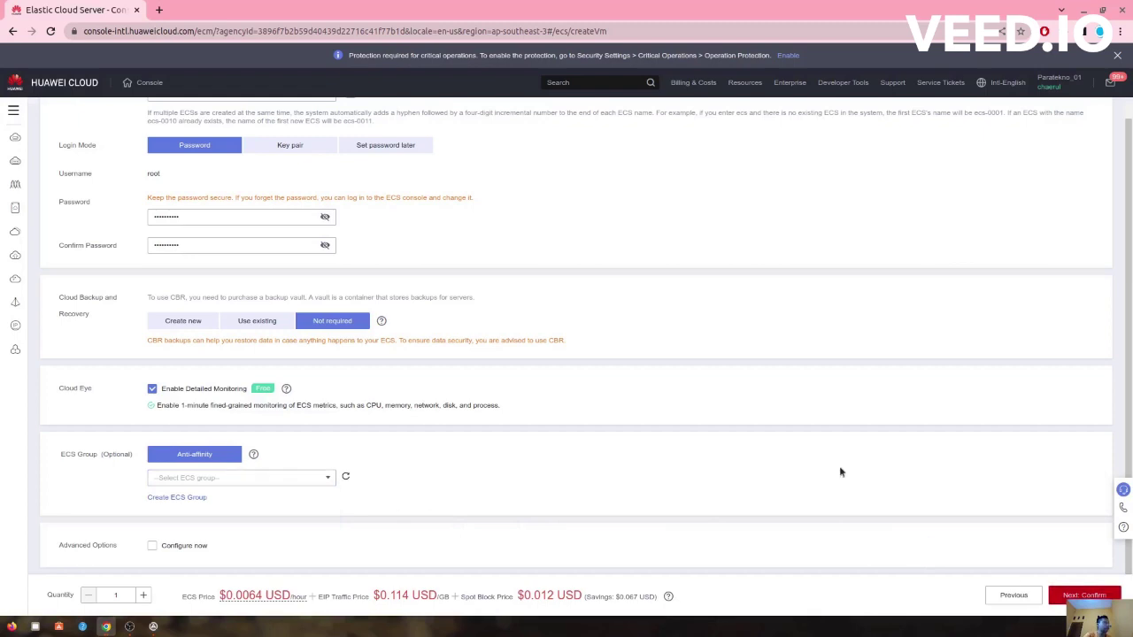
pyautogui.scroll(2, 839, 469)
pyautogui.scroll(-2, 839, 472)
pyautogui.click(1084, 595)
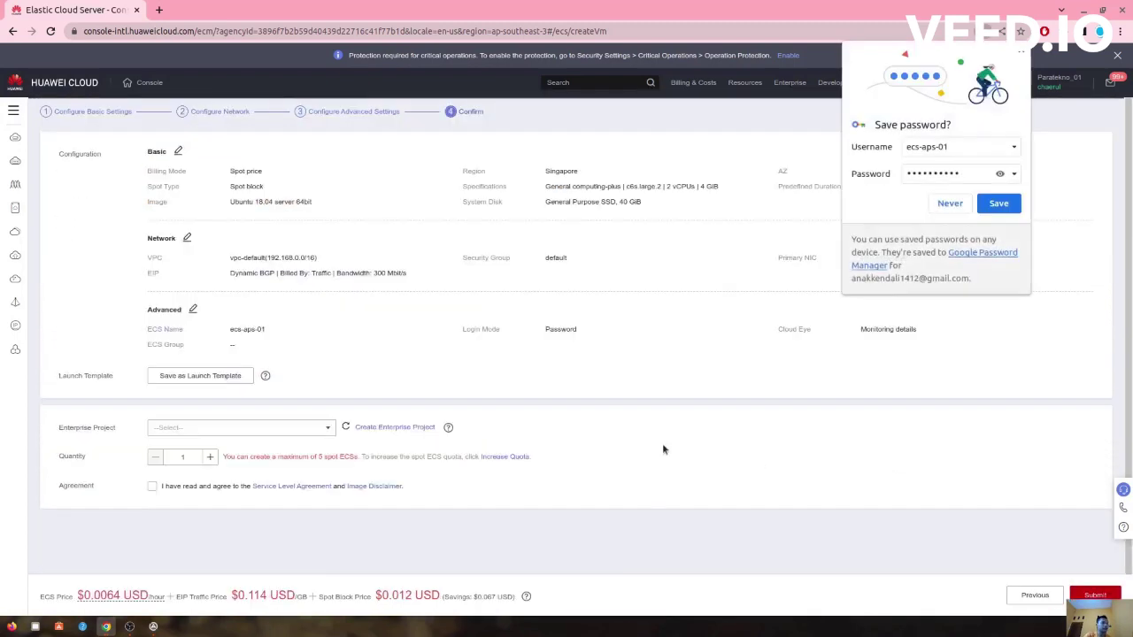
pyautogui.click(1022, 56)
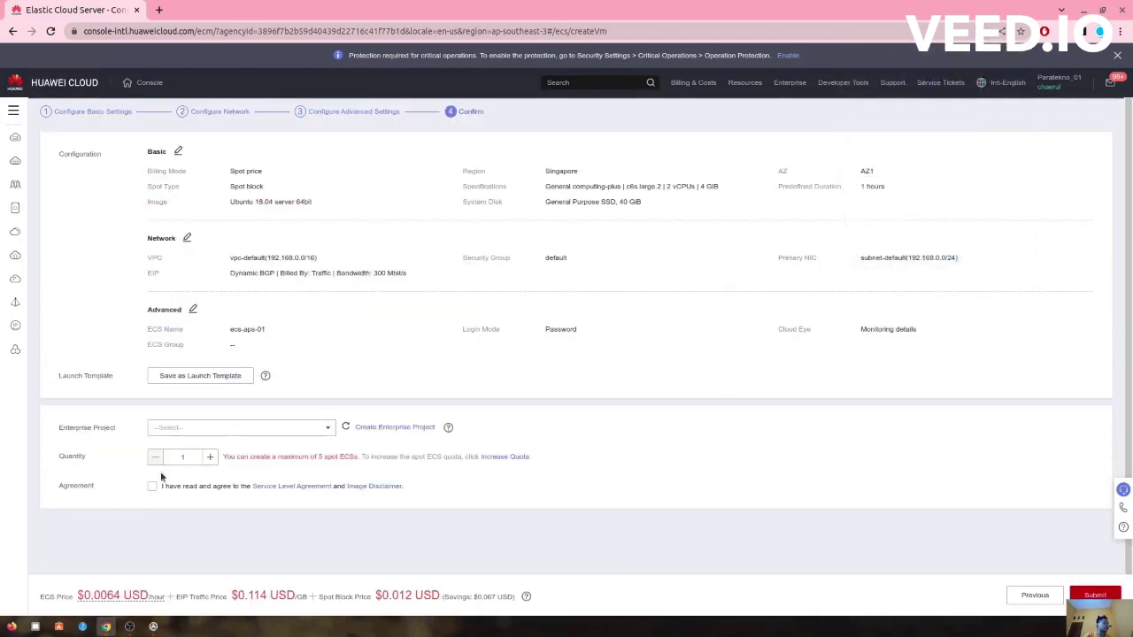
# Assign the ECS to the default enterprise project and agree to the Service Level Agreement and Image Disclaimer.
pyautogui.click(219, 432)
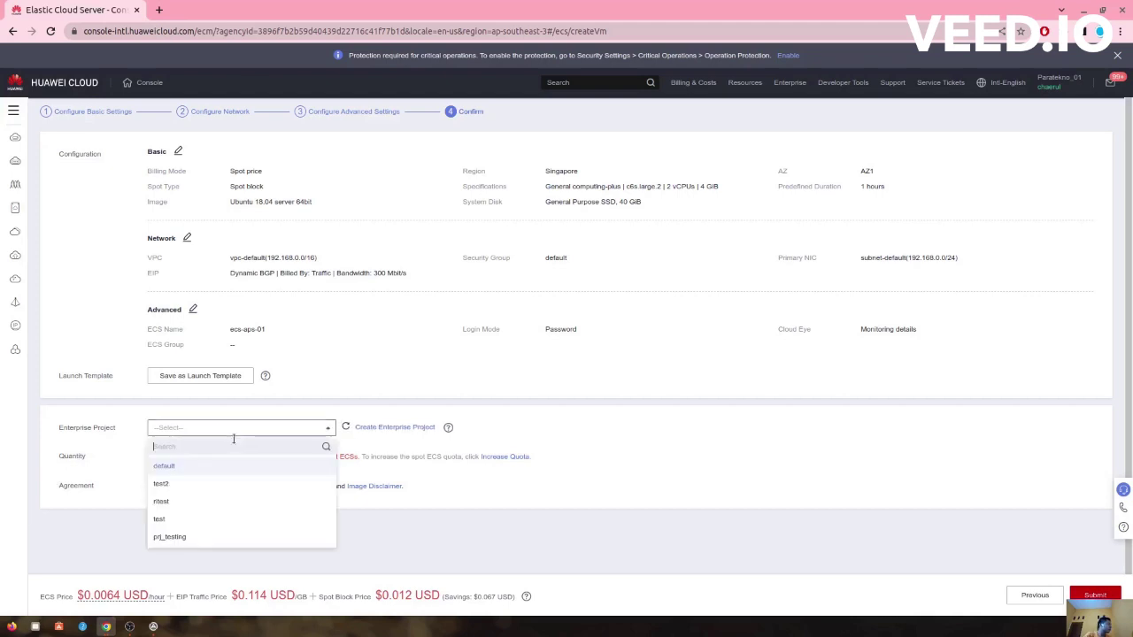
pyautogui.click(165, 466)
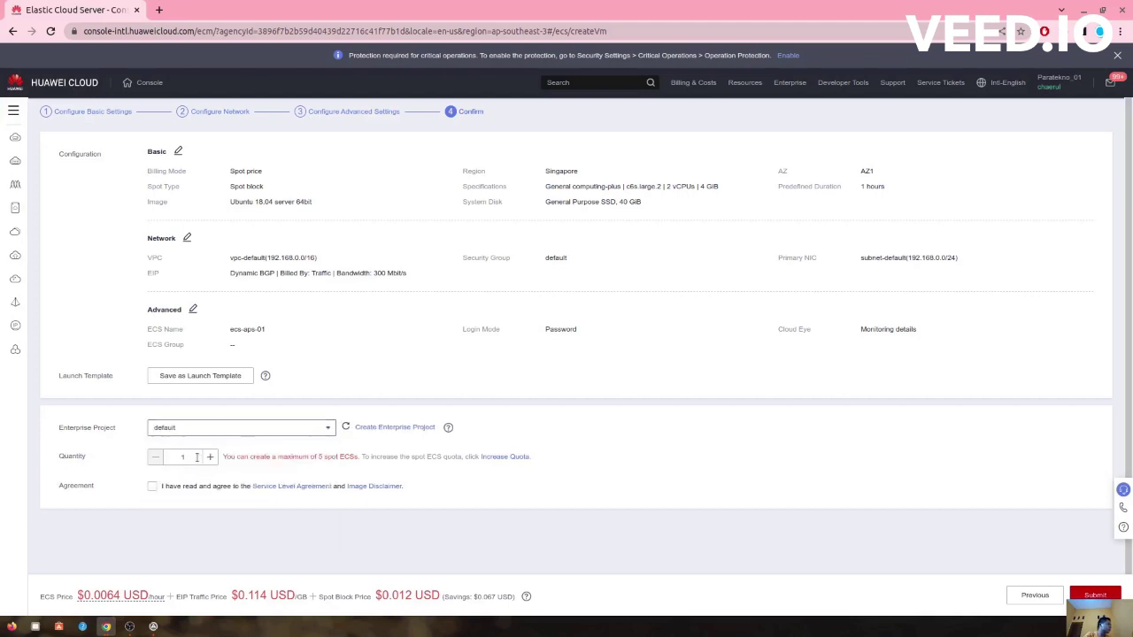
pyautogui.click(152, 485)
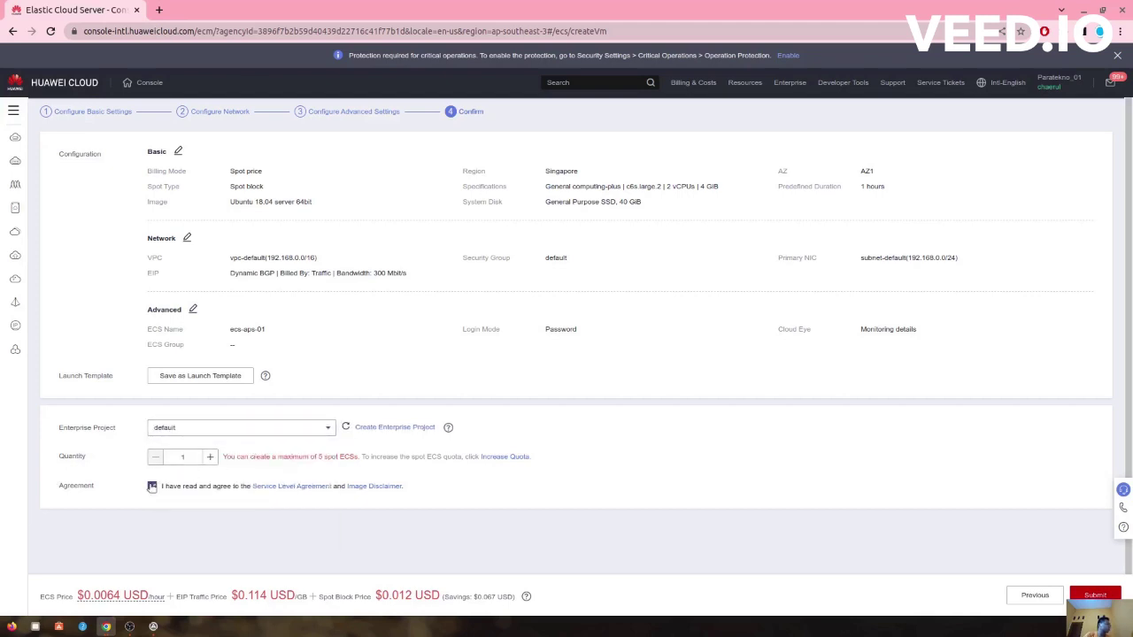
# Submit the order for the ecs-aps-01 server and return to the ECS list.
pyautogui.scroll(1, 370, 385)
pyautogui.scroll(1, 371, 386)
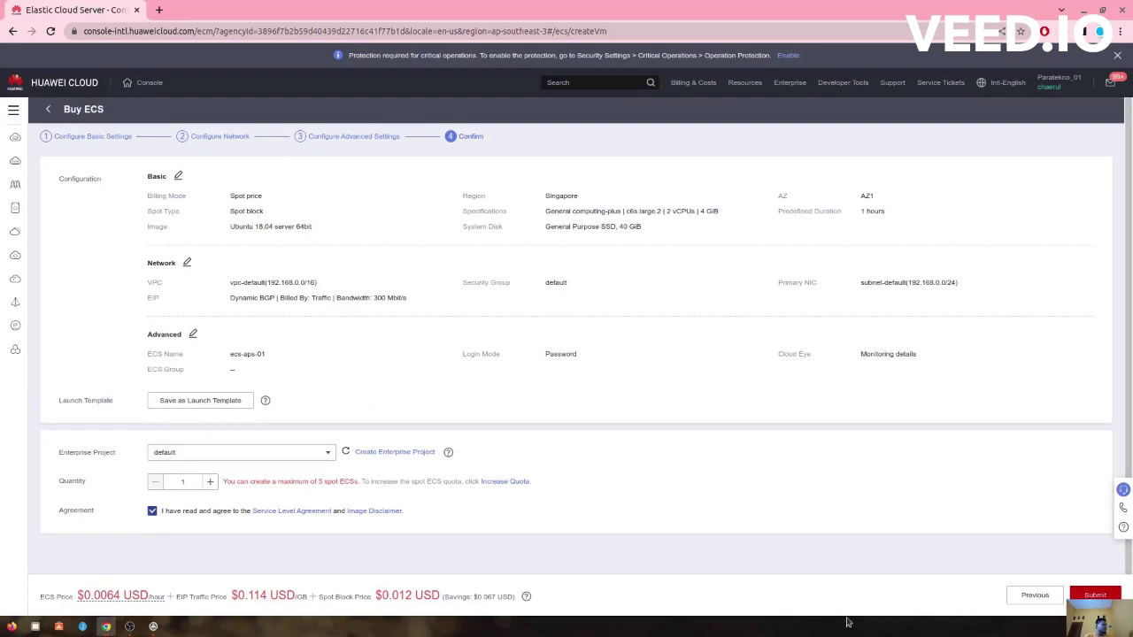
pyautogui.click(1094, 595)
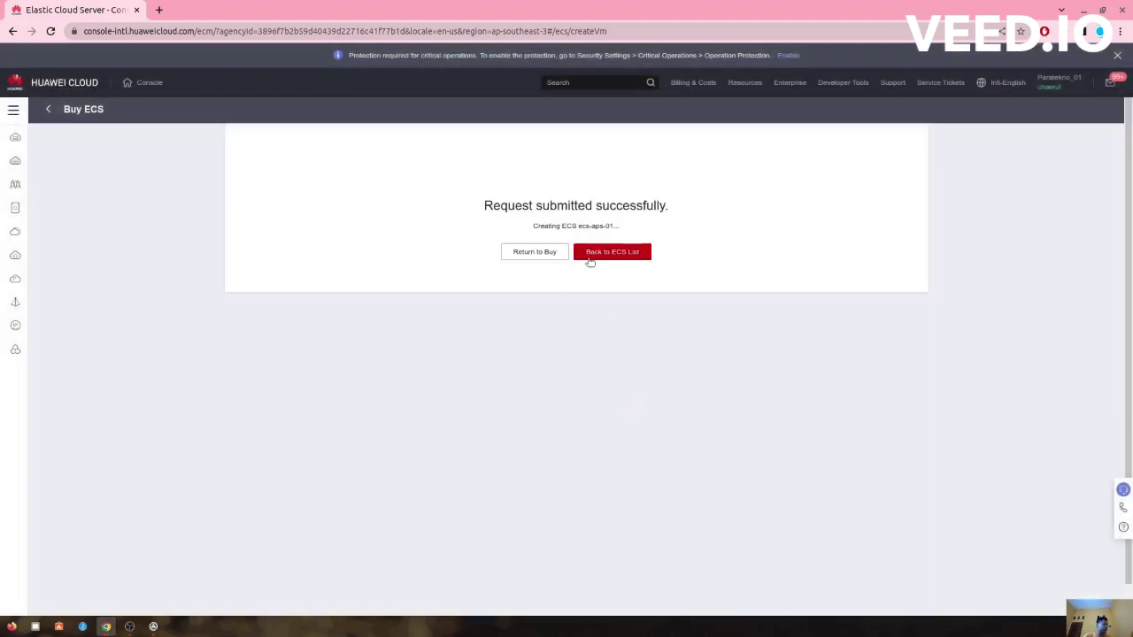
pyautogui.click(590, 260)
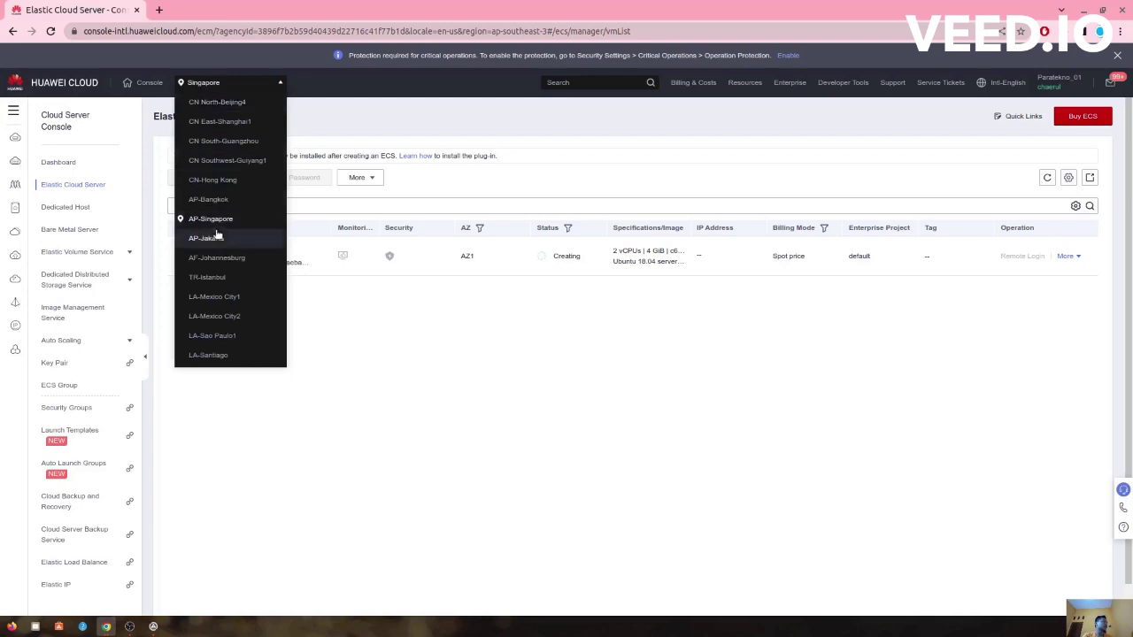
# Switch the console to the AP-Jakarta region, search the service list for sms, and open Server Migration Service.
pyautogui.click(204, 238)
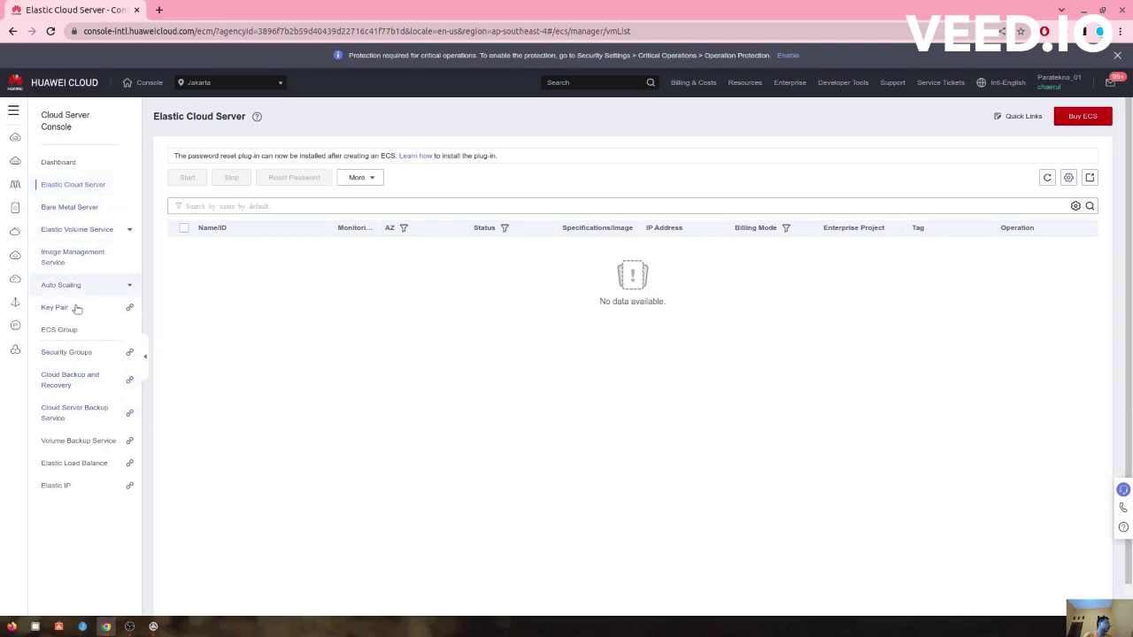
pyautogui.click(9, 116)
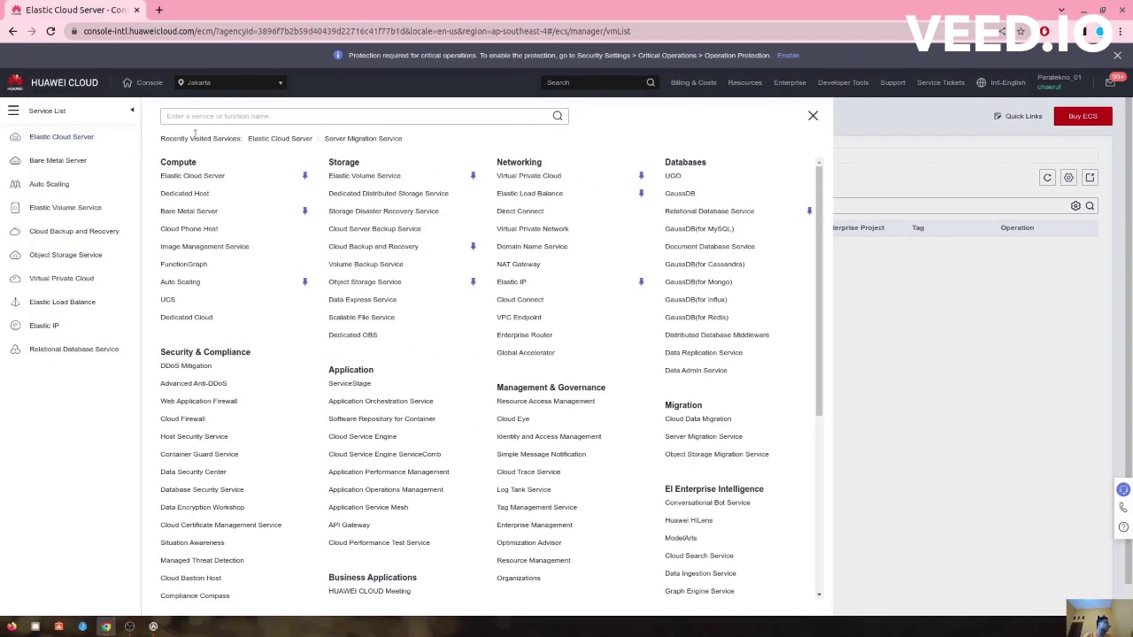
pyautogui.click(222, 115)
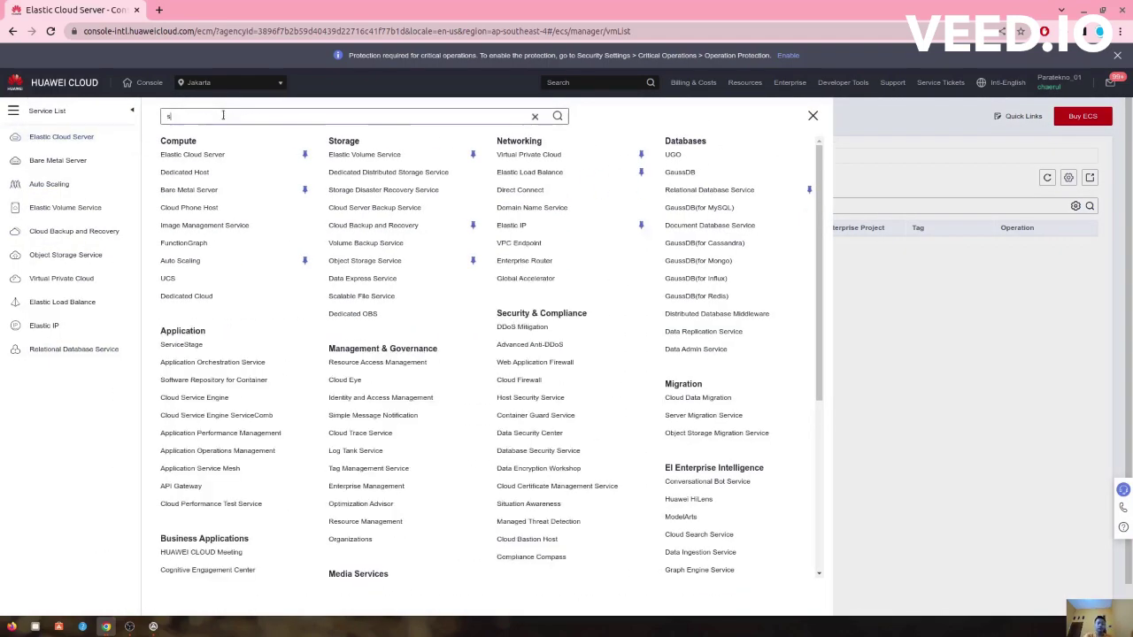
pyautogui.write('sms')
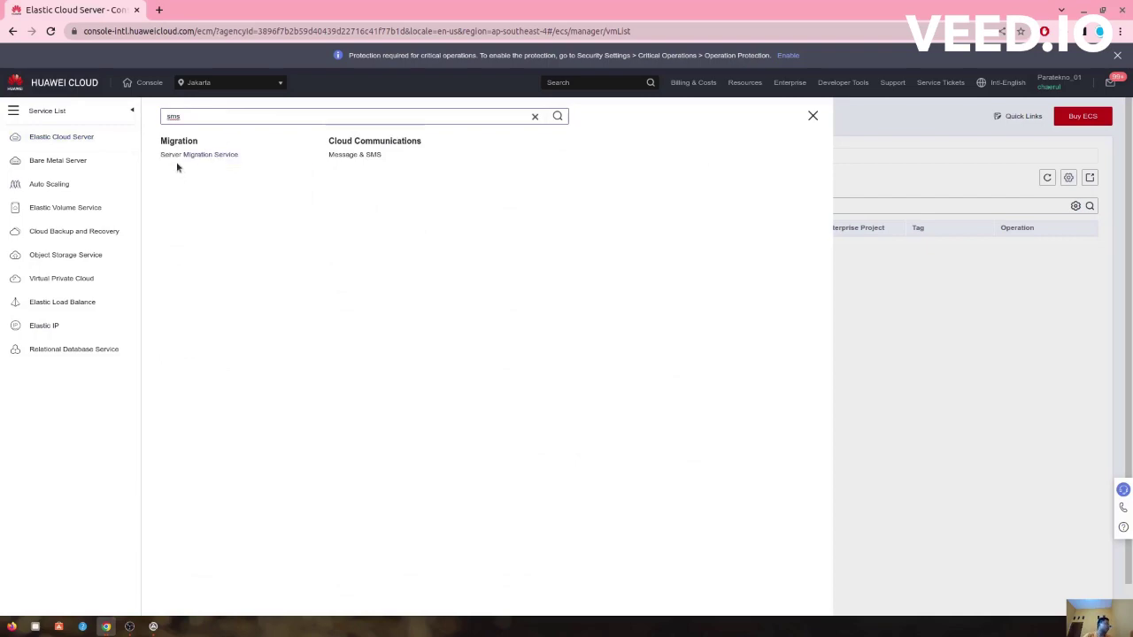
pyautogui.click(217, 157)
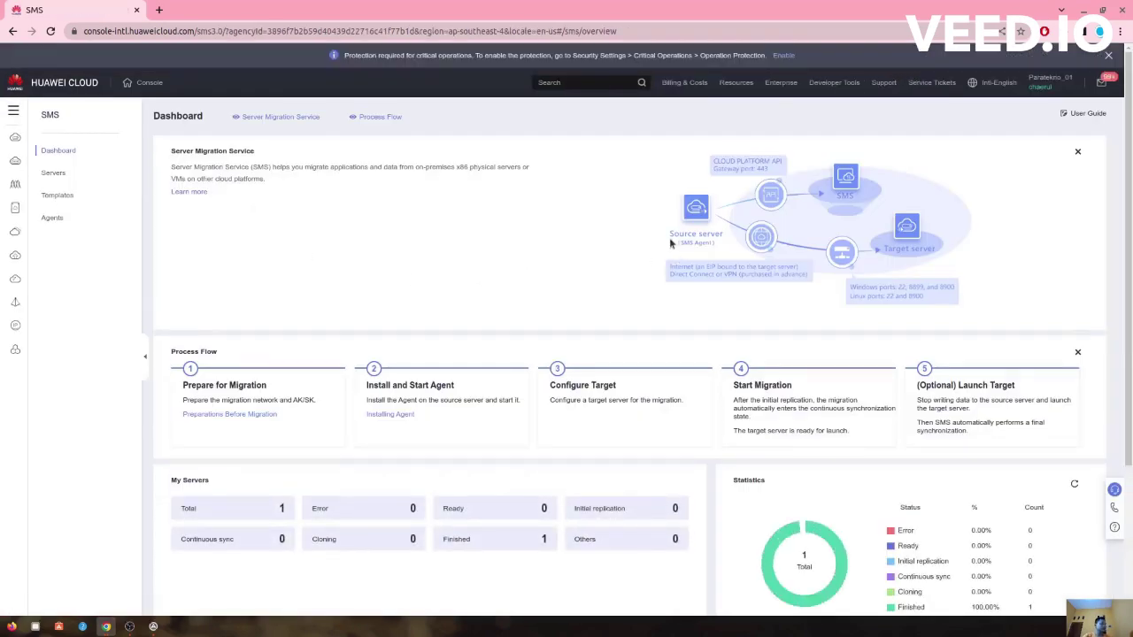
# Look over the Server Migration Service dashboard and open the Agents page with the Linux and Windows installation instructions.
pyautogui.scroll(-2, 501, 280)
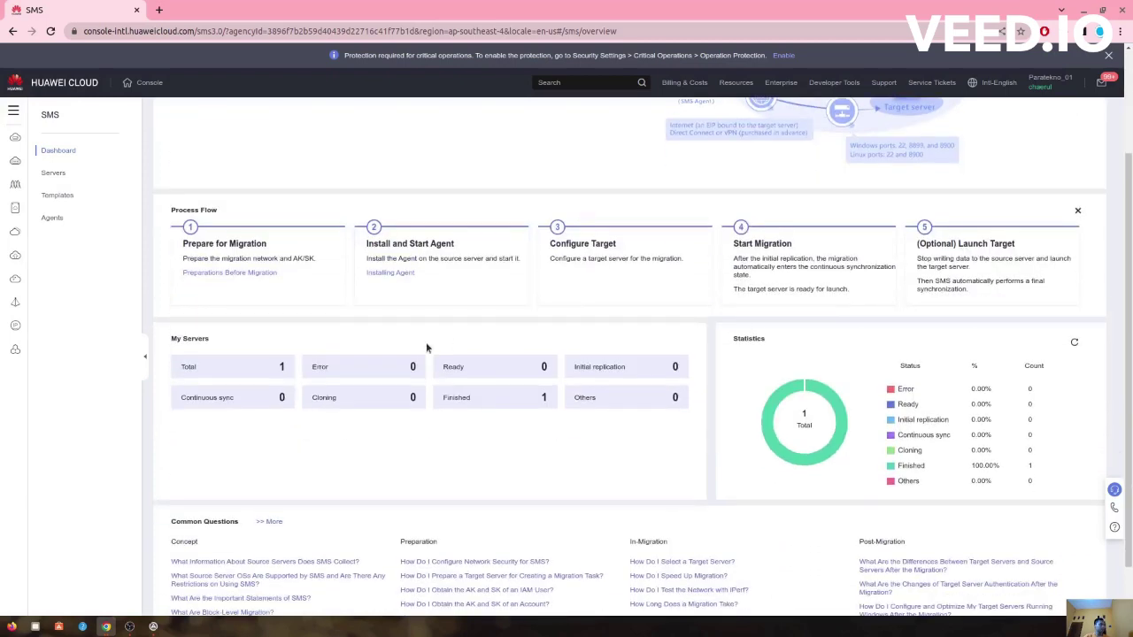
pyautogui.scroll(2, 425, 341)
pyautogui.scroll(-3, 382, 333)
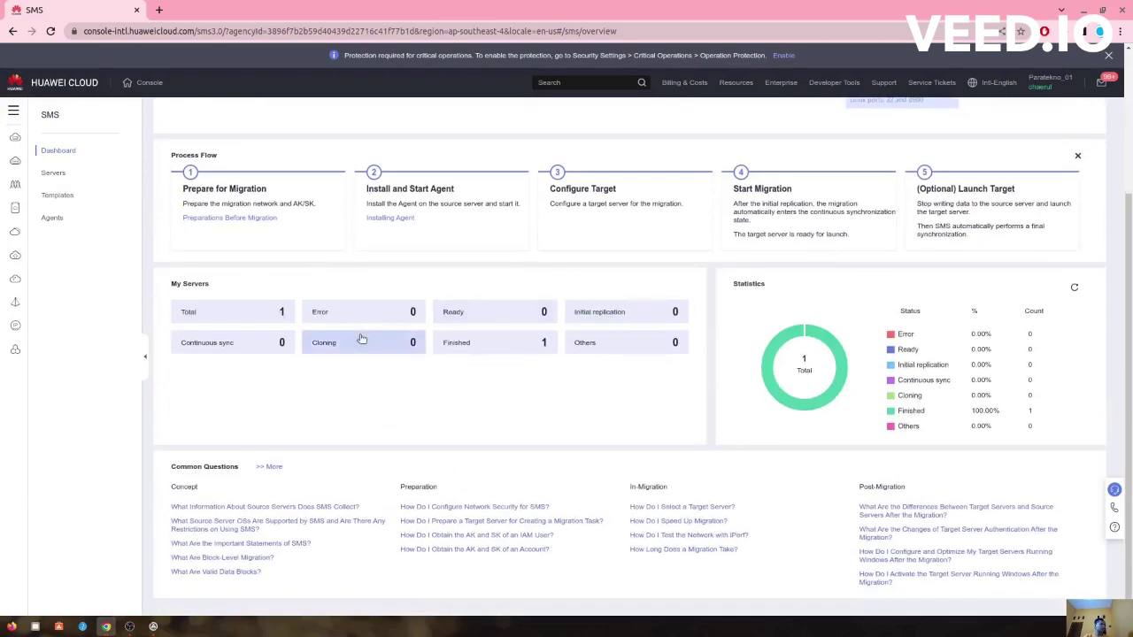
pyautogui.scroll(3, 357, 245)
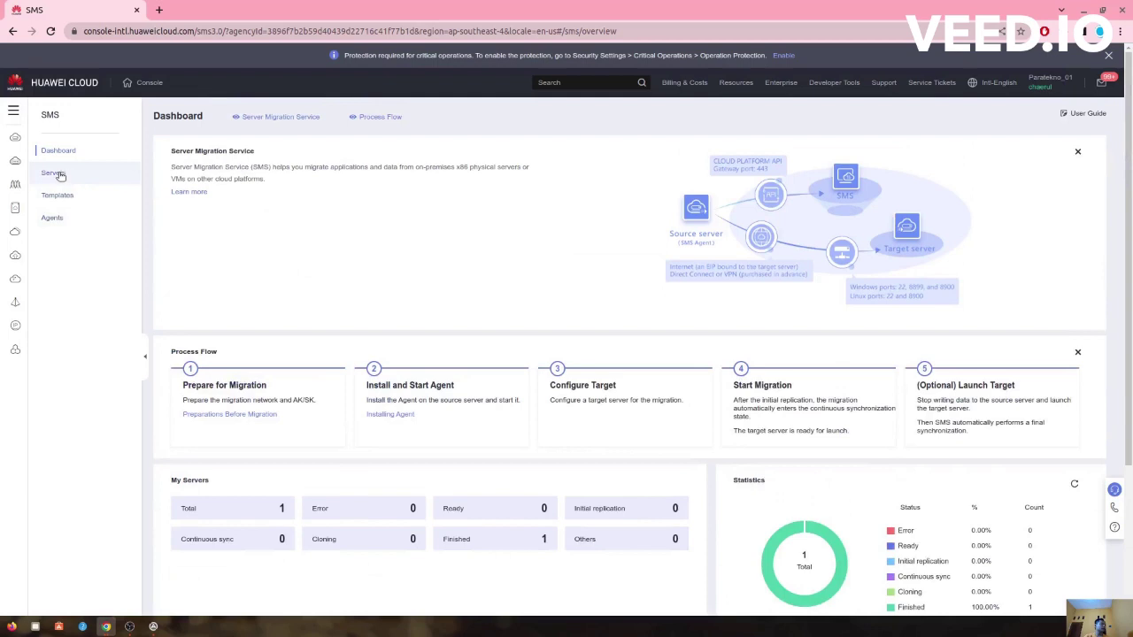
pyautogui.click(54, 219)
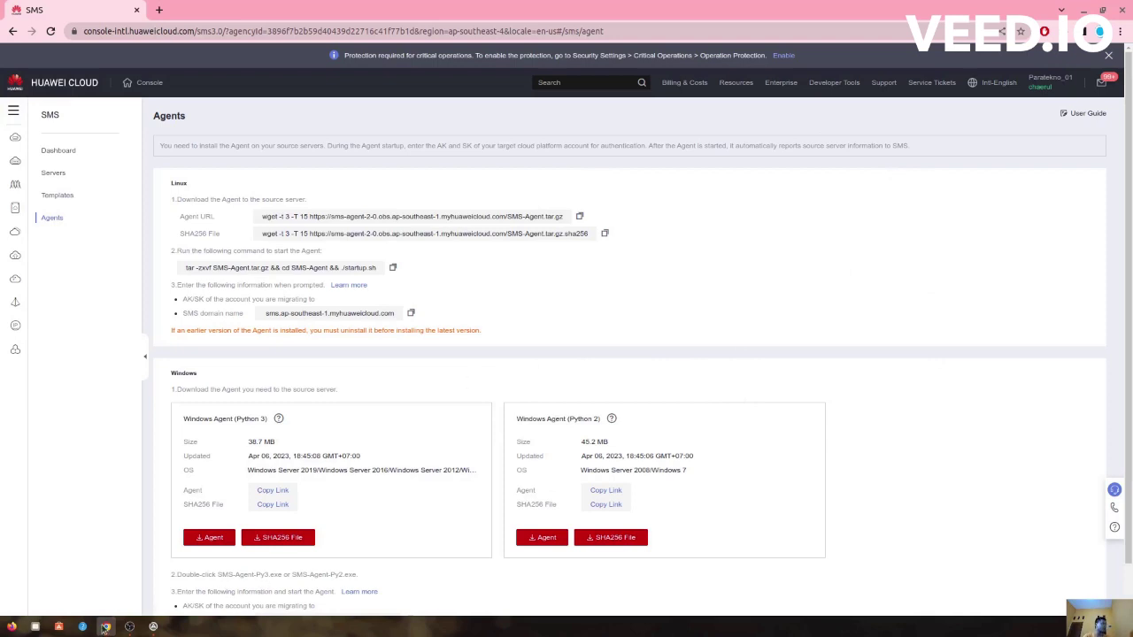
# Switch to the Alibaba Cloud ECS console window and examine the source instance's basic configuration, bandwidth and network information.
pyautogui.moveTo(104, 628)
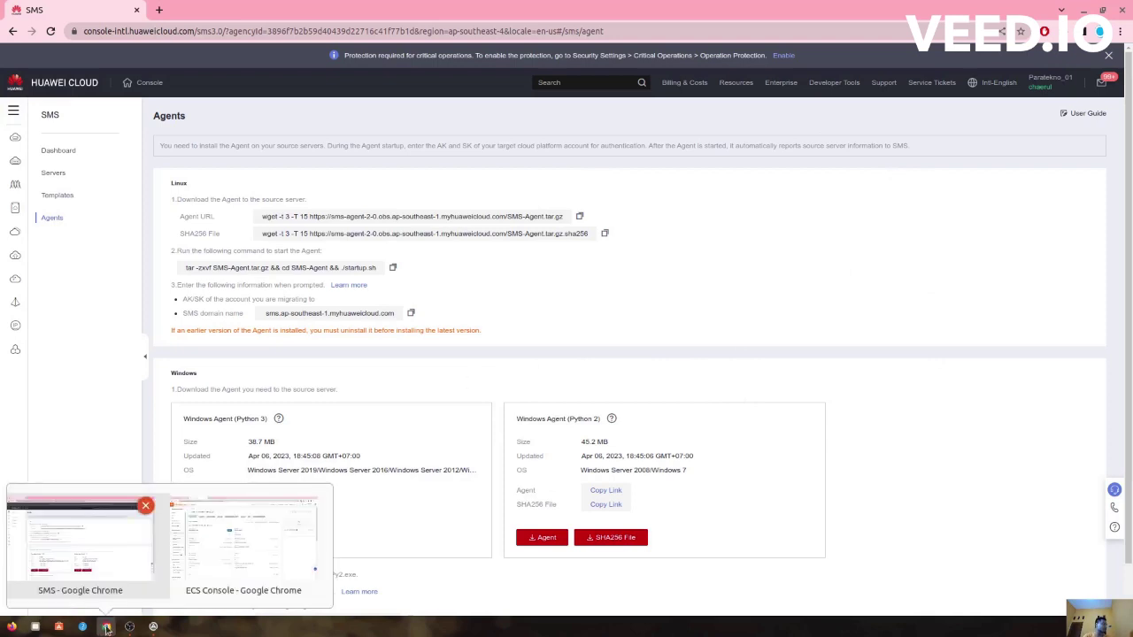
pyautogui.click(255, 548)
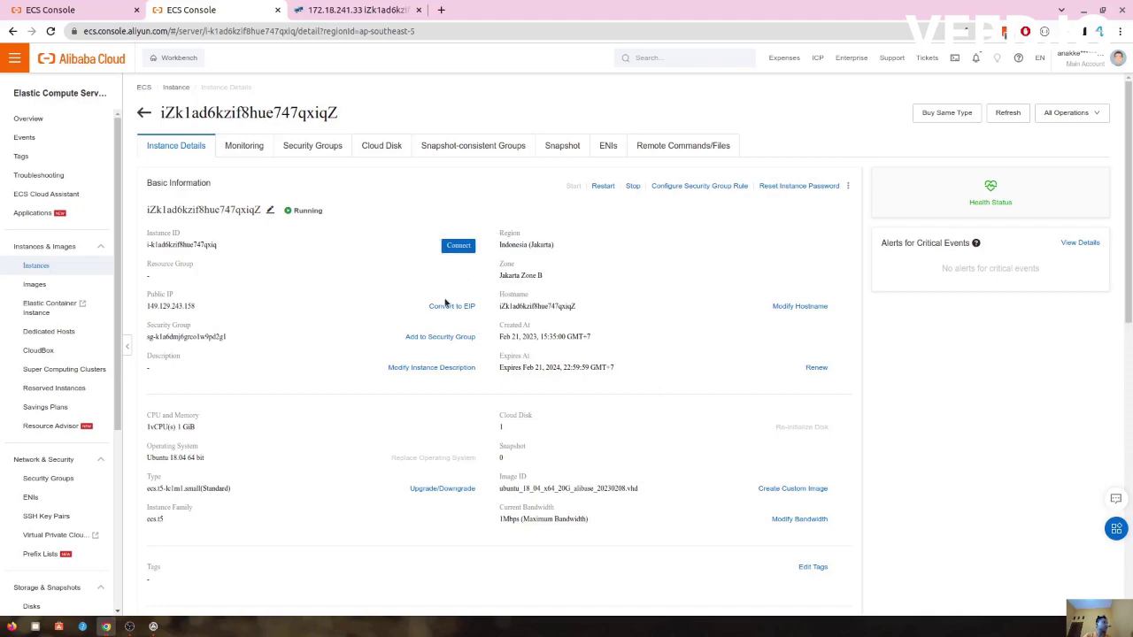
pyautogui.scroll(-3, 455, 315)
pyautogui.scroll(3, 674, 232)
pyautogui.scroll(-3, 629, 300)
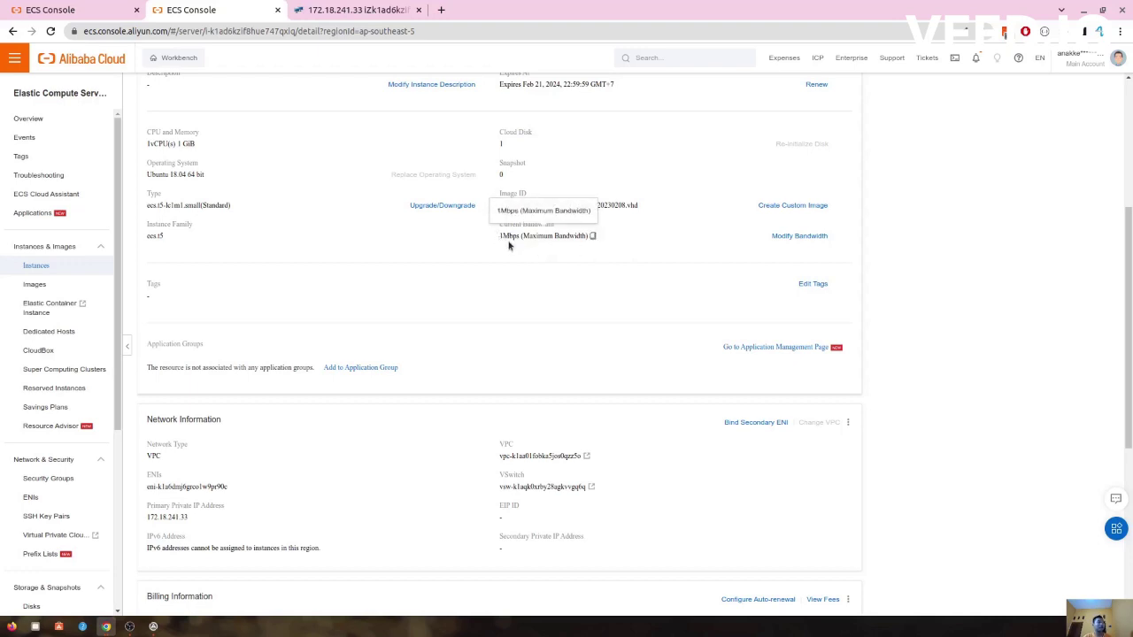
pyautogui.scroll(3, 603, 402)
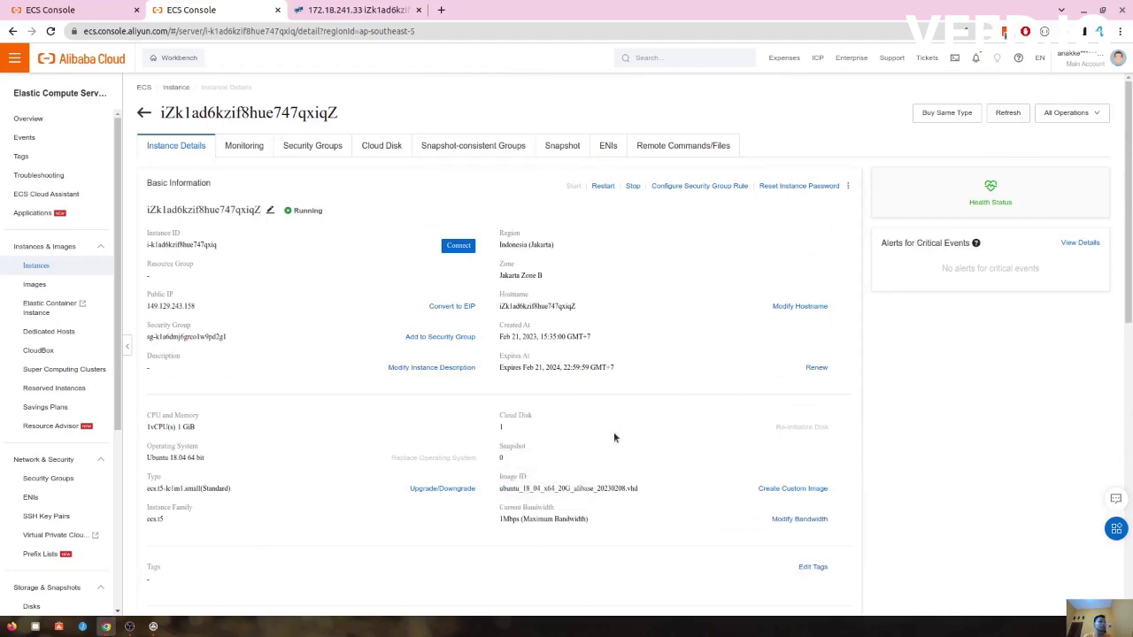
pyautogui.scroll(-3, 613, 431)
pyautogui.scroll(3, 613, 432)
# Connect to the Alibaba Cloud instance through a Workbench remote session, then return to its instance details.
pyautogui.click(460, 247)
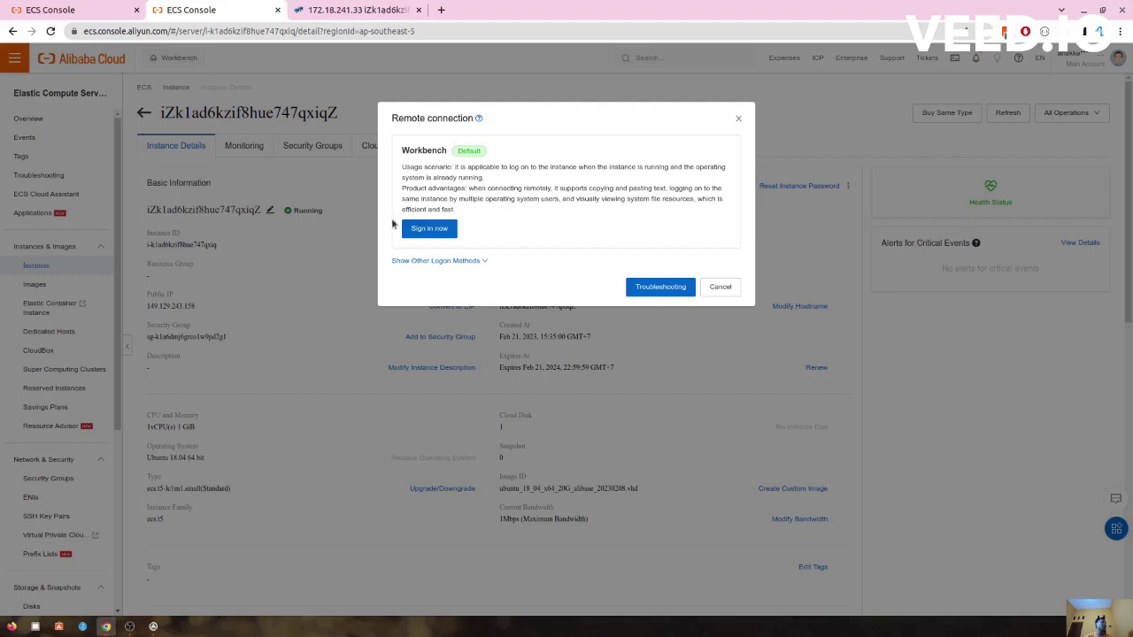
pyautogui.click(449, 232)
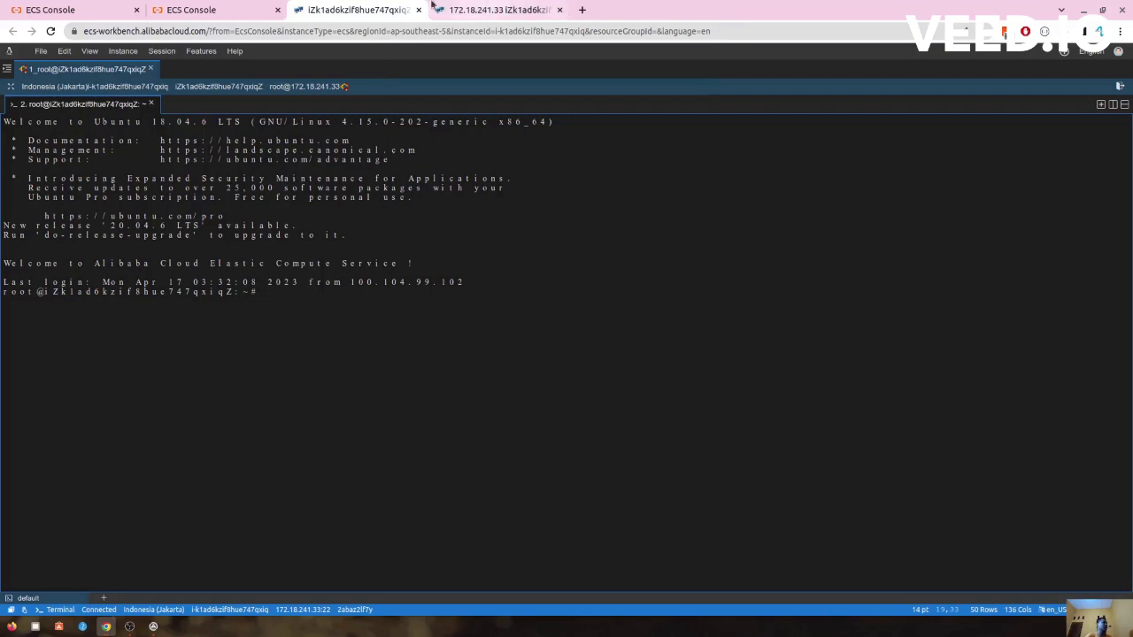
pyautogui.click(496, 9)
pyautogui.click(376, 8)
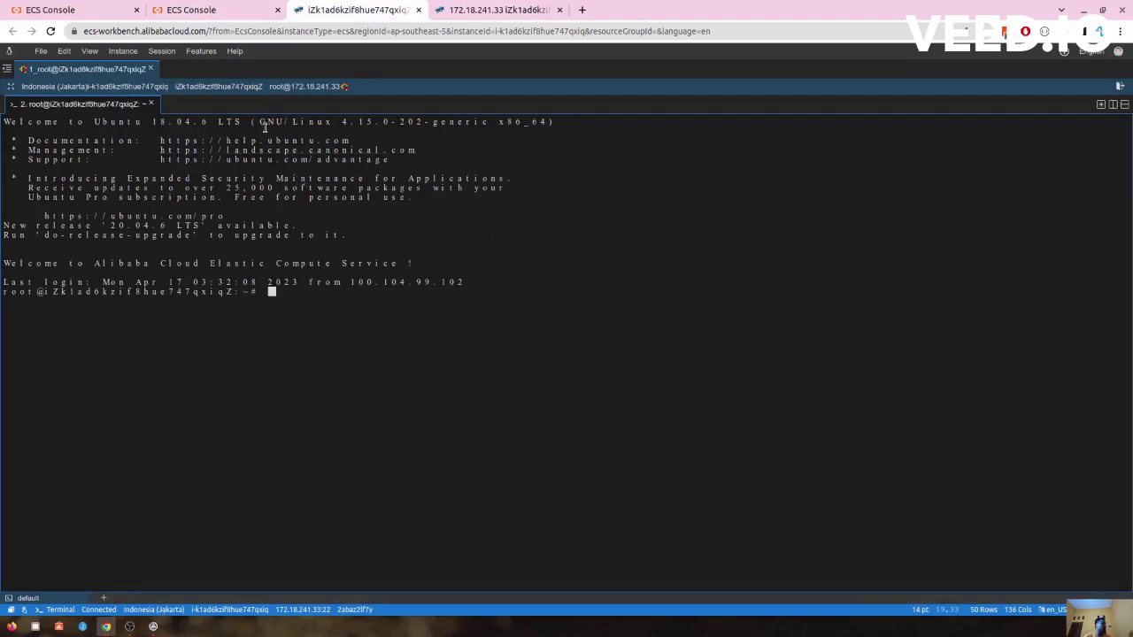
pyautogui.click(258, 8)
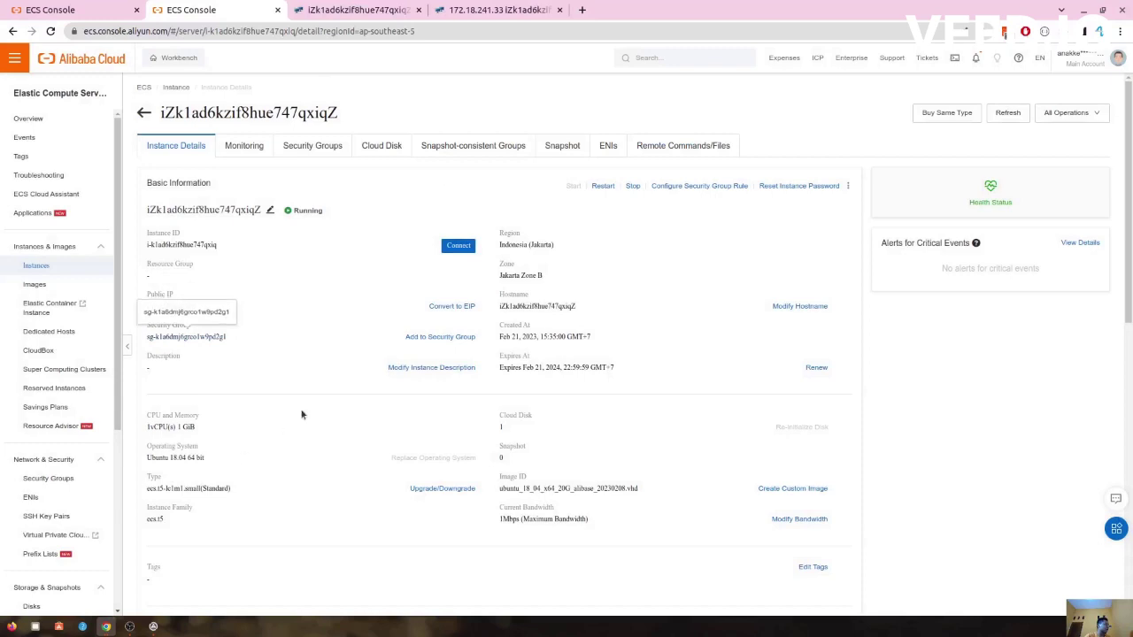
# Copy the instance's public IP and open a local terminal window, moving it toward the middle of the desktop.
pyautogui.moveTo(210, 309)
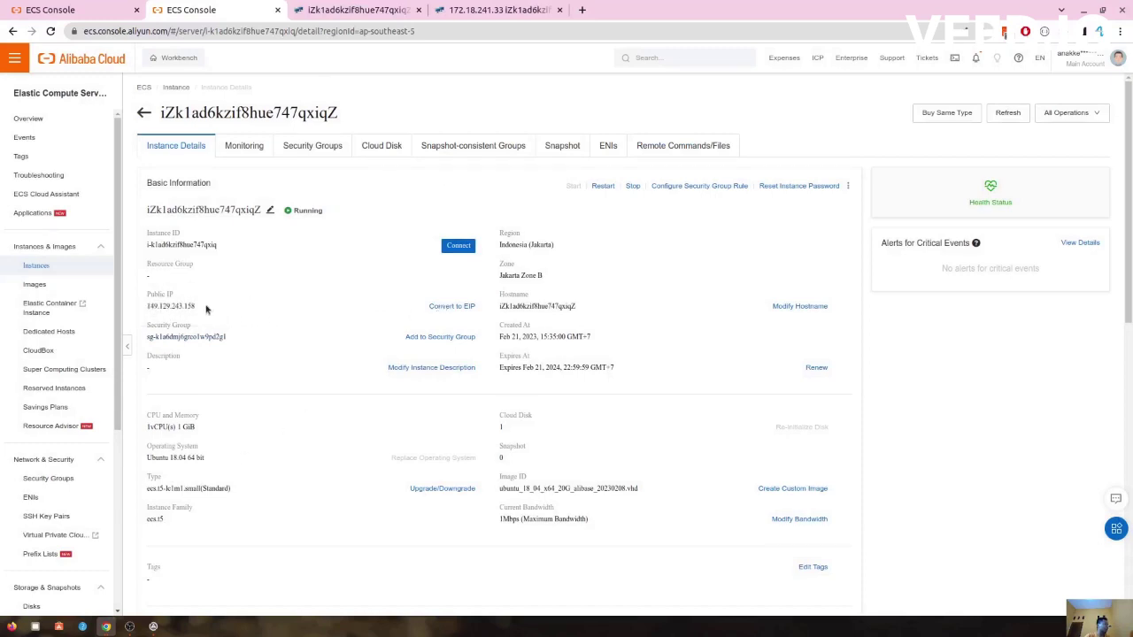
pyautogui.click(199, 307)
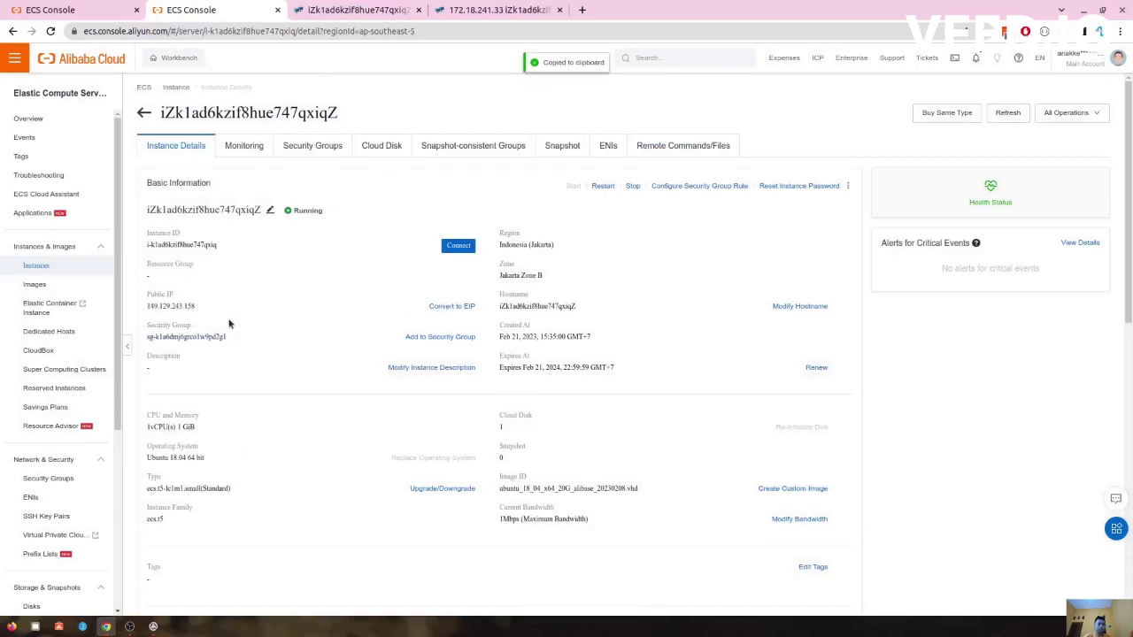
pyautogui.hotkey('ctrl', 'alt', 't')
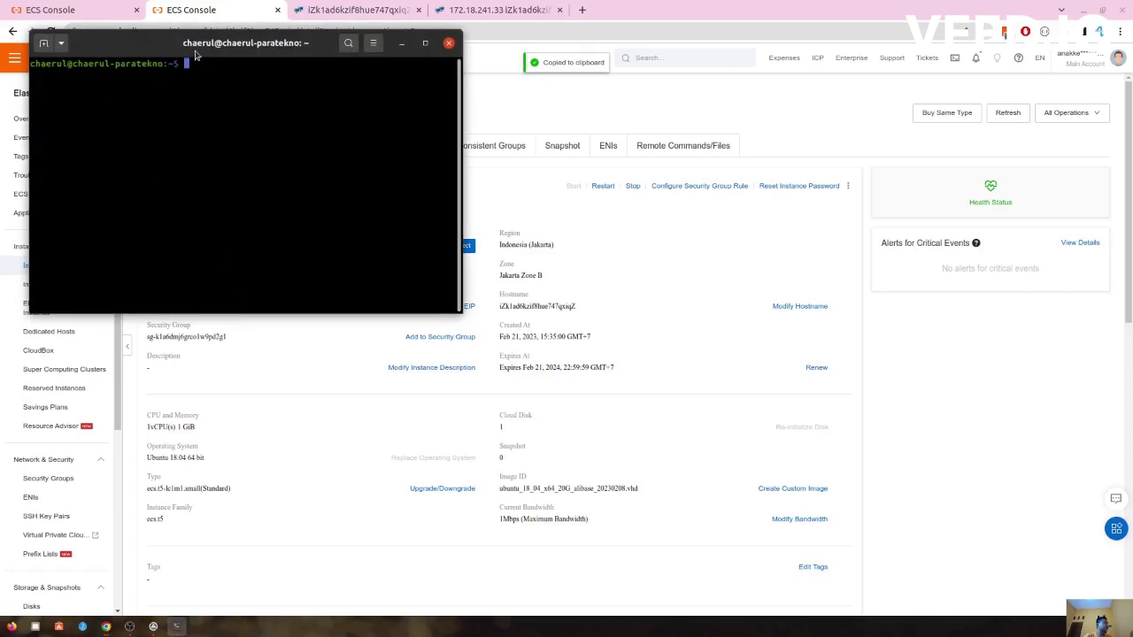
pyautogui.moveTo(209, 55); pyautogui.dragTo(396, 106)
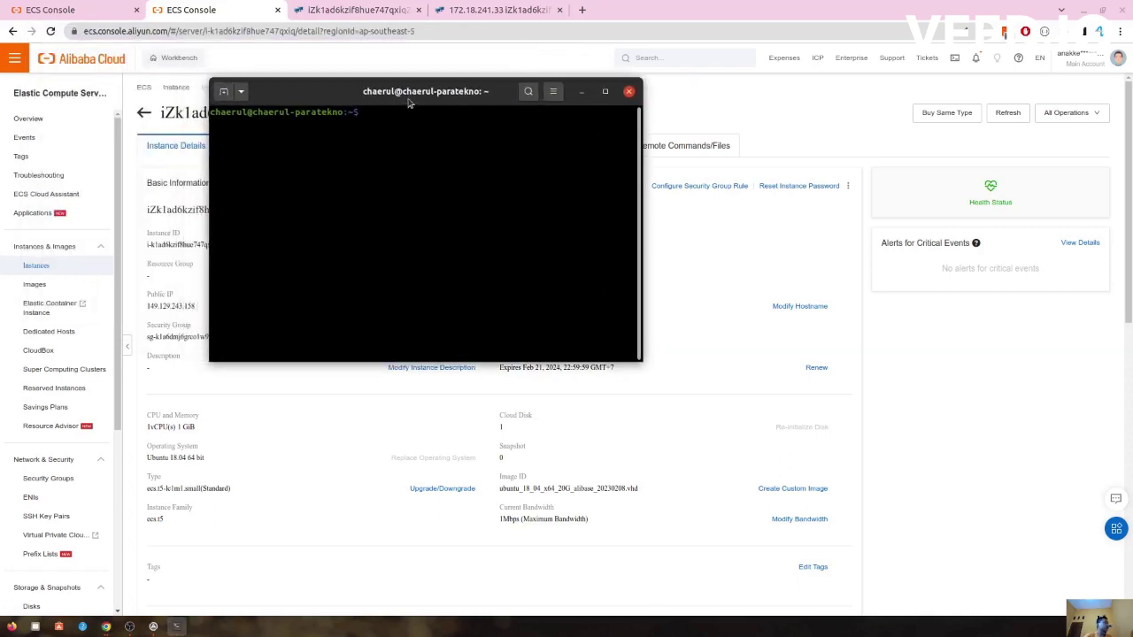
# Look through the terminal's shortcuts and the active profile's text, color, scrolling, command and compatibility preferences, then close them.
pyautogui.click(553, 91)
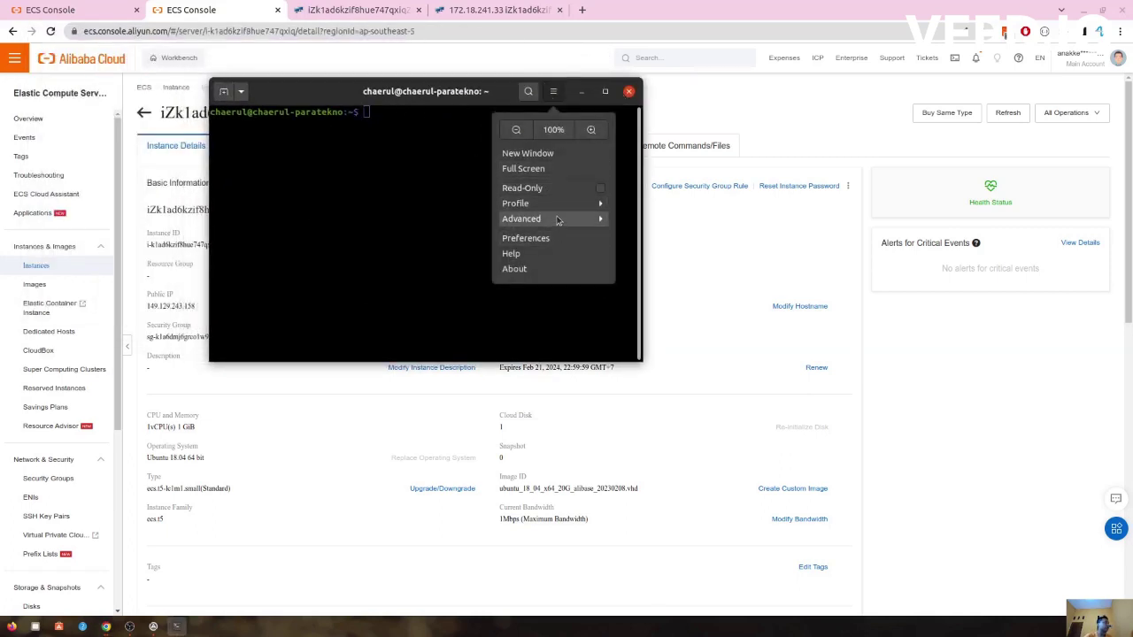
pyautogui.click(582, 205)
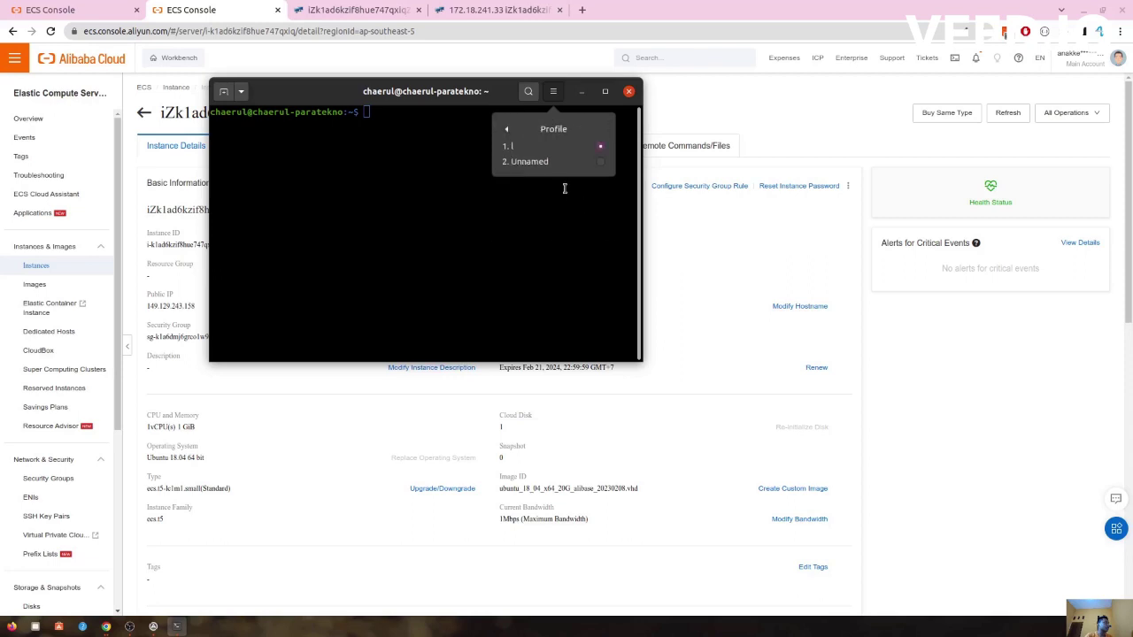
pyautogui.click(531, 129)
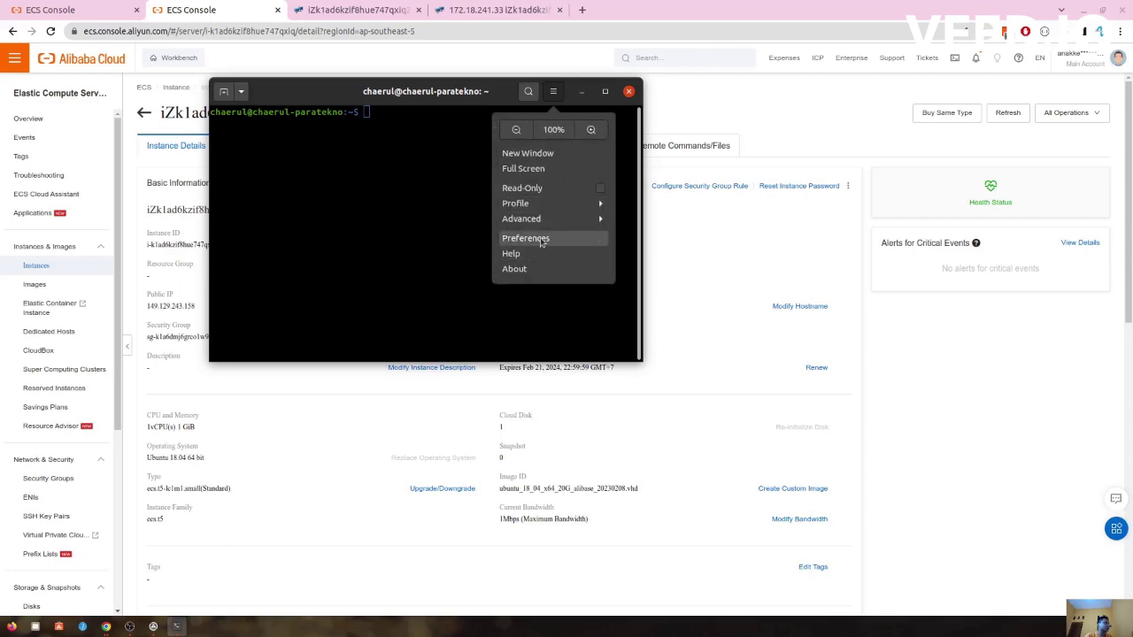
pyautogui.click(531, 238)
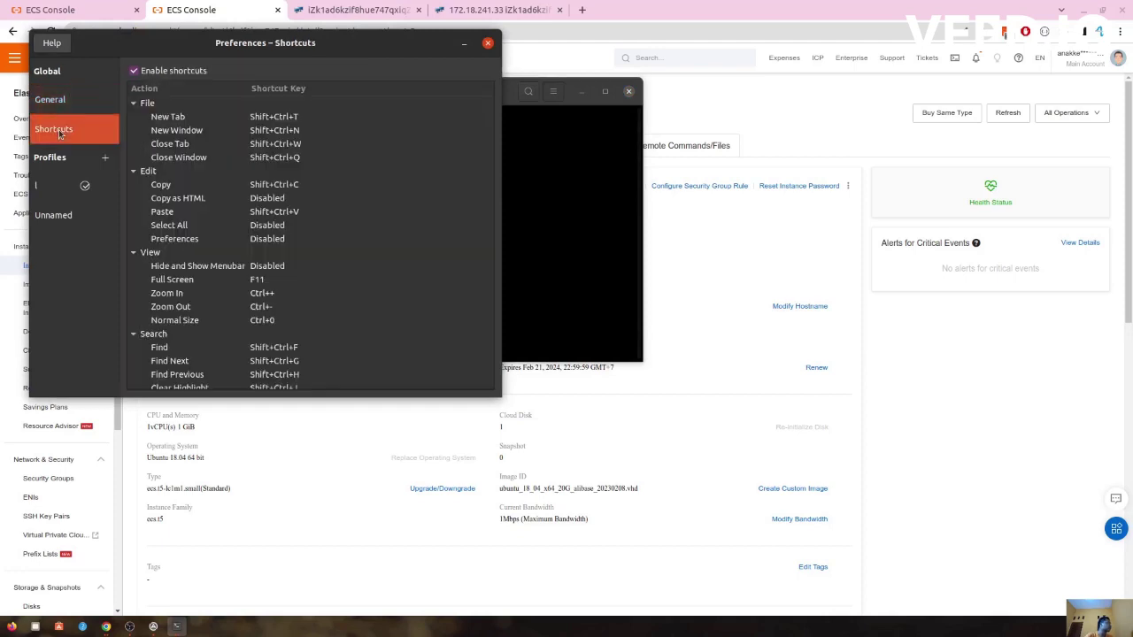
pyautogui.click(60, 129)
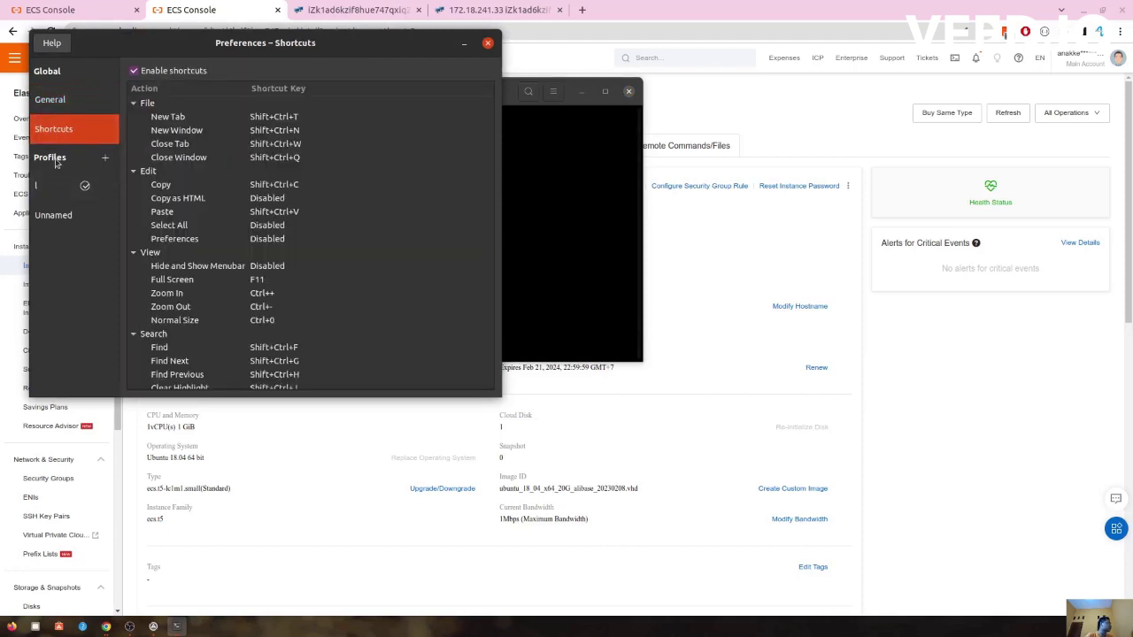
pyautogui.click(56, 184)
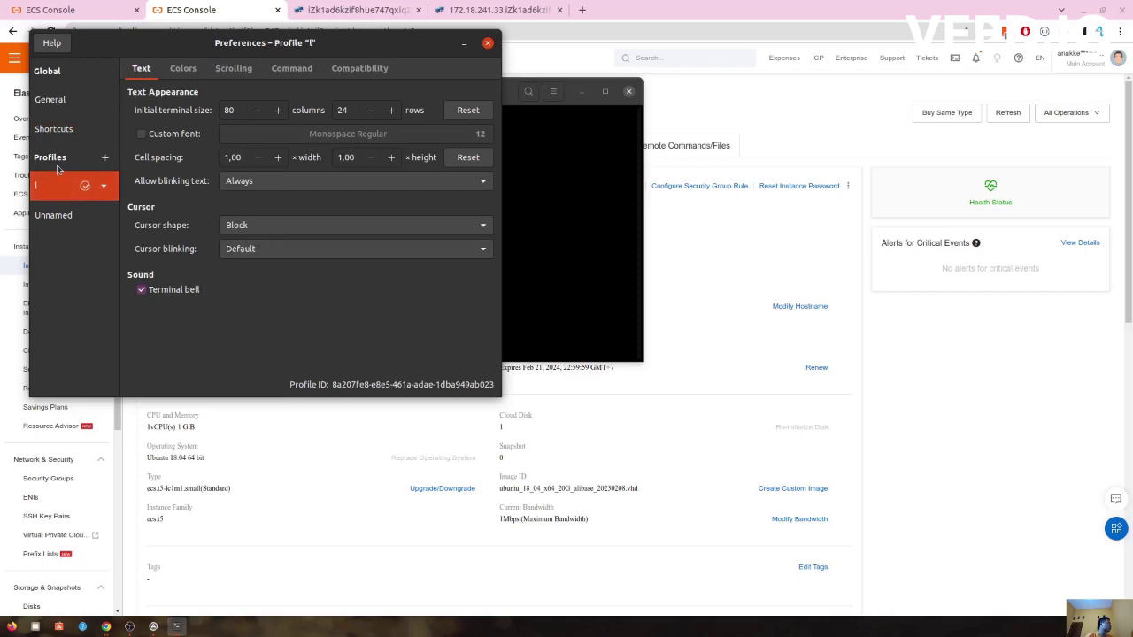
pyautogui.click(182, 70)
pyautogui.click(232, 72)
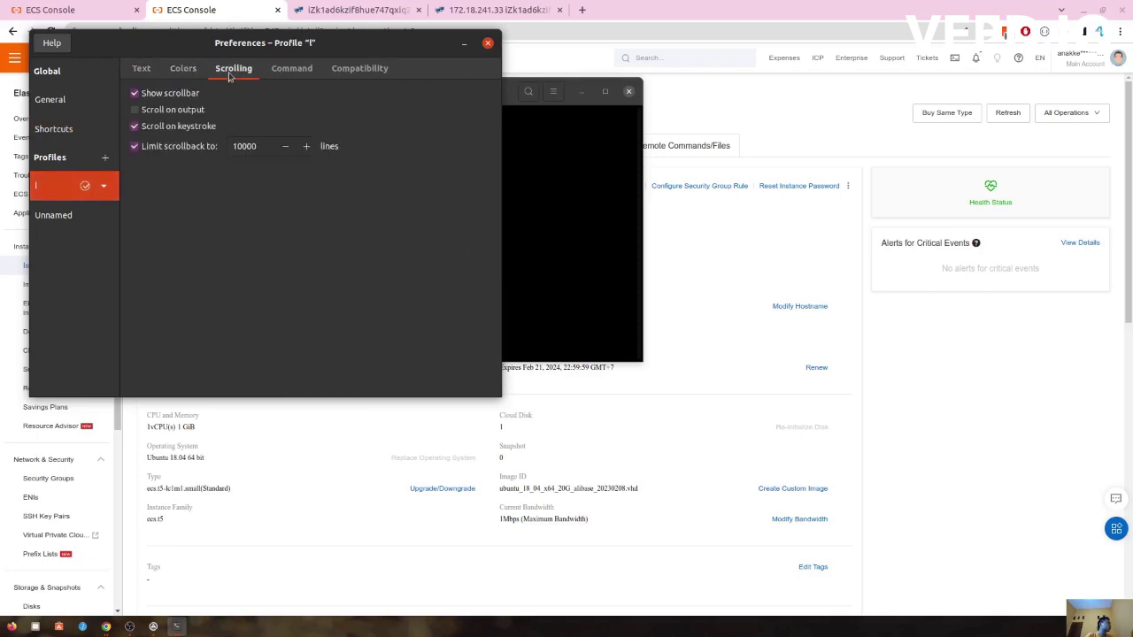
pyautogui.click(276, 78)
pyautogui.click(331, 79)
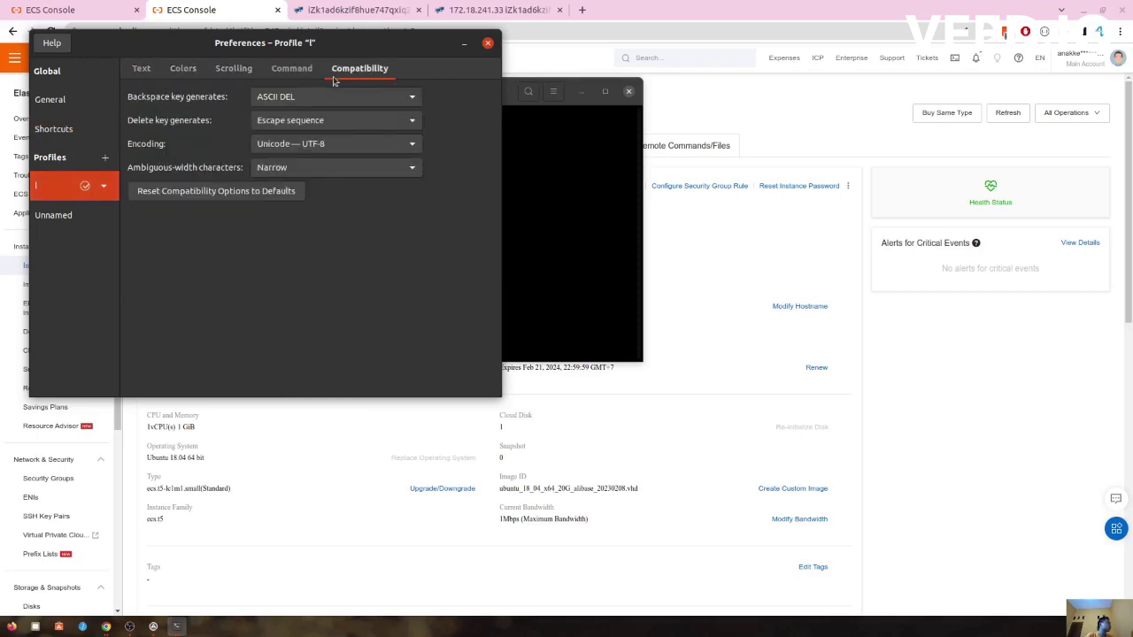
pyautogui.click(139, 77)
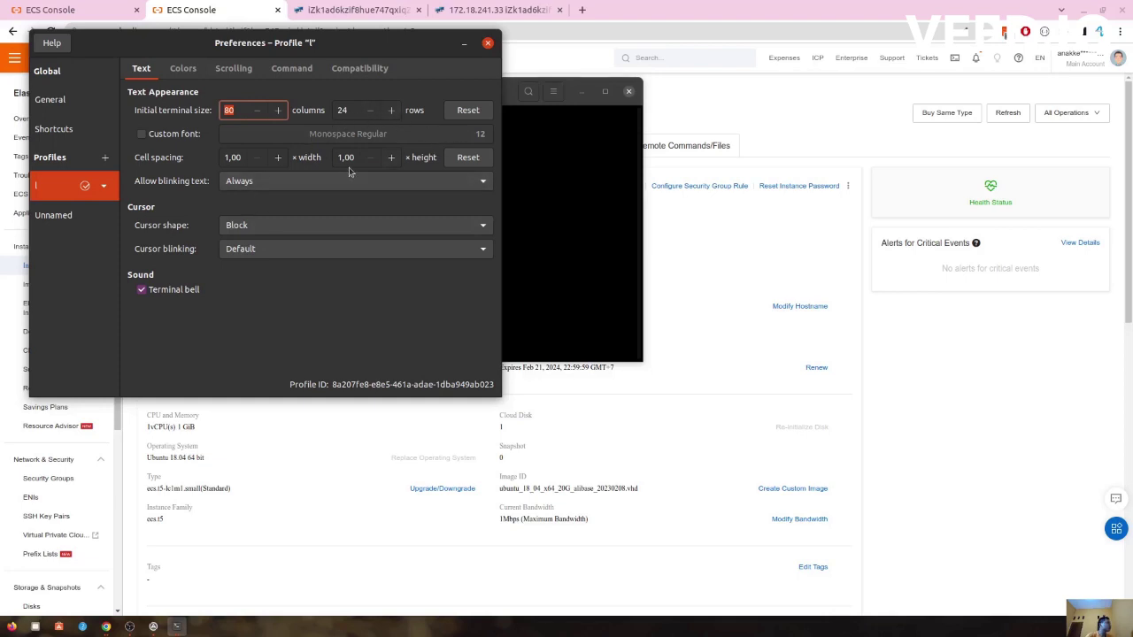
pyautogui.click(405, 182)
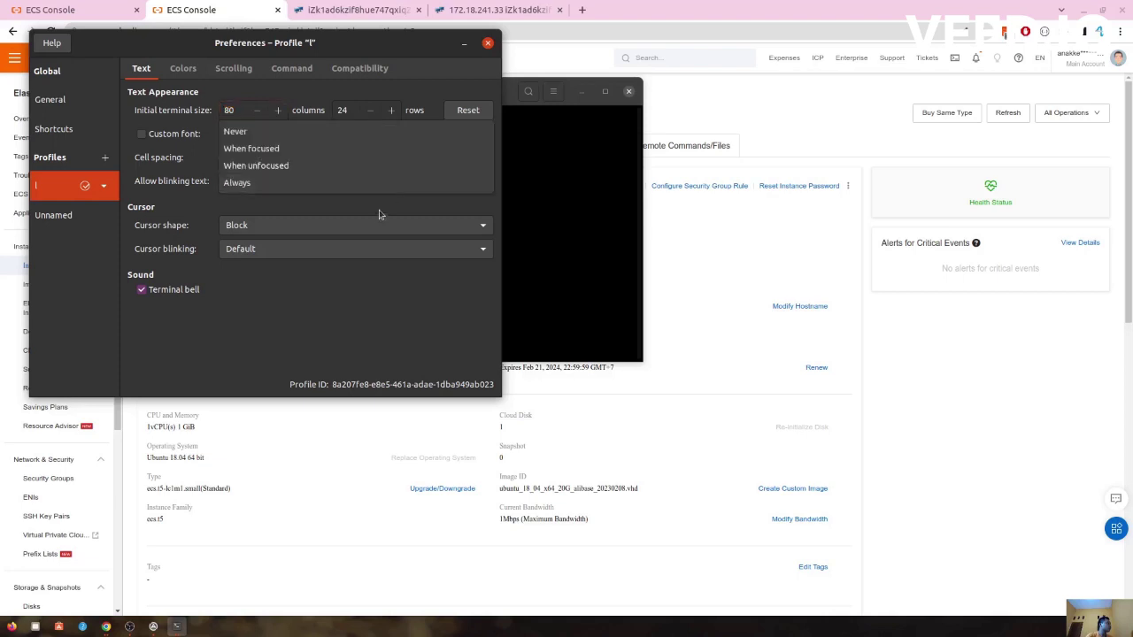
pyautogui.click(377, 183)
pyautogui.click(488, 42)
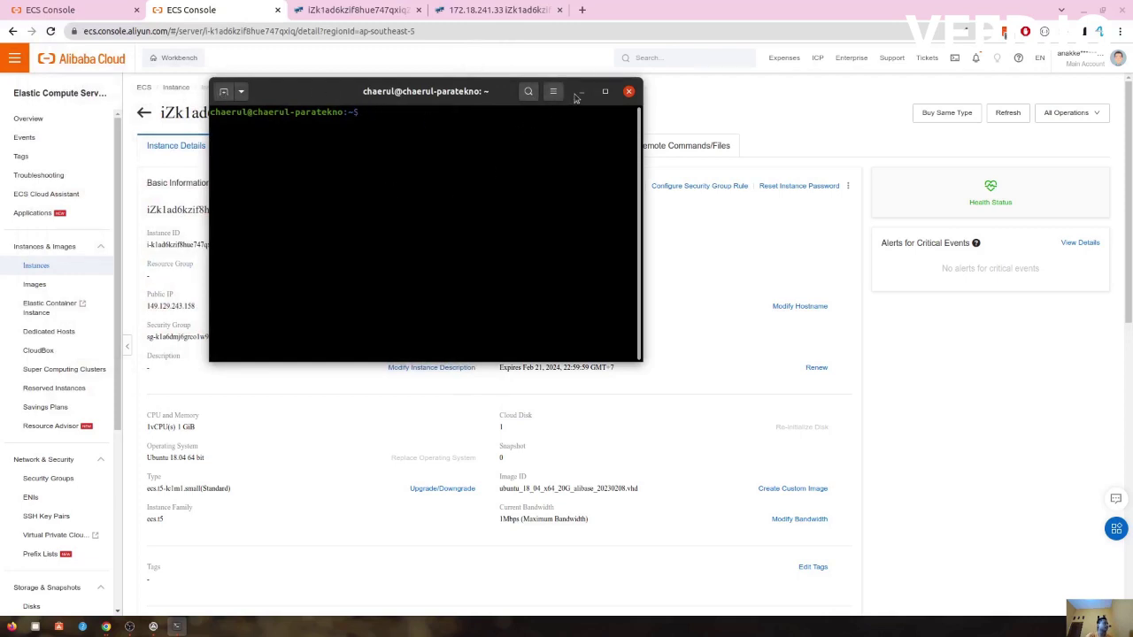
pyautogui.click(605, 92)
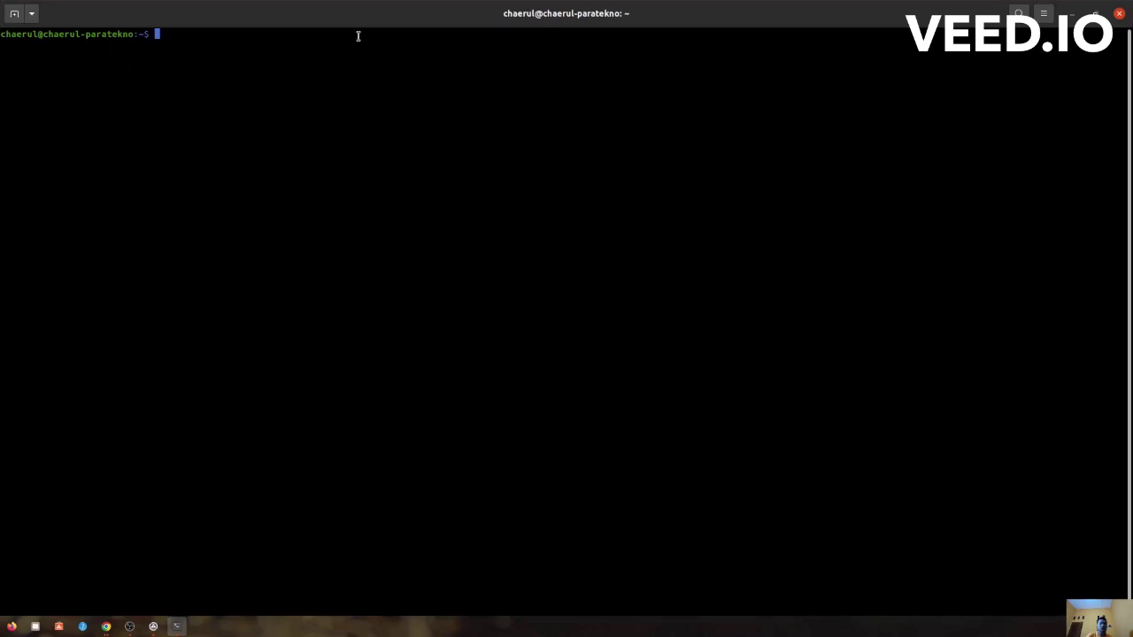
pyautogui.moveTo(356, 22); pyautogui.dragTo(618, 171)
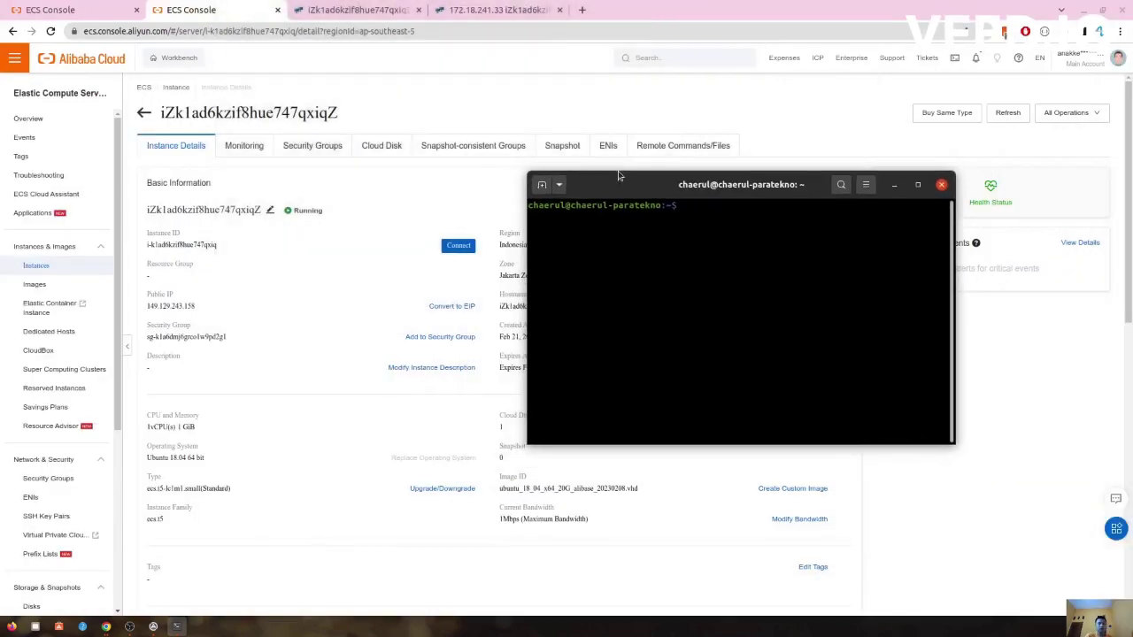
pyautogui.write('sdasd')
pyautogui.press('BackSpace')
pyautogui.press('BackSpace')
pyautogui.press('BackSpace')
pyautogui.press('BackSpace')
pyautogui.press('BackSpace')
pyautogui.moveTo(660, 186)
pyautogui.mouseDown()
pyautogui.moveTo(974, 152)
pyautogui.moveTo(1124, 44)
pyautogui.mouseUp()
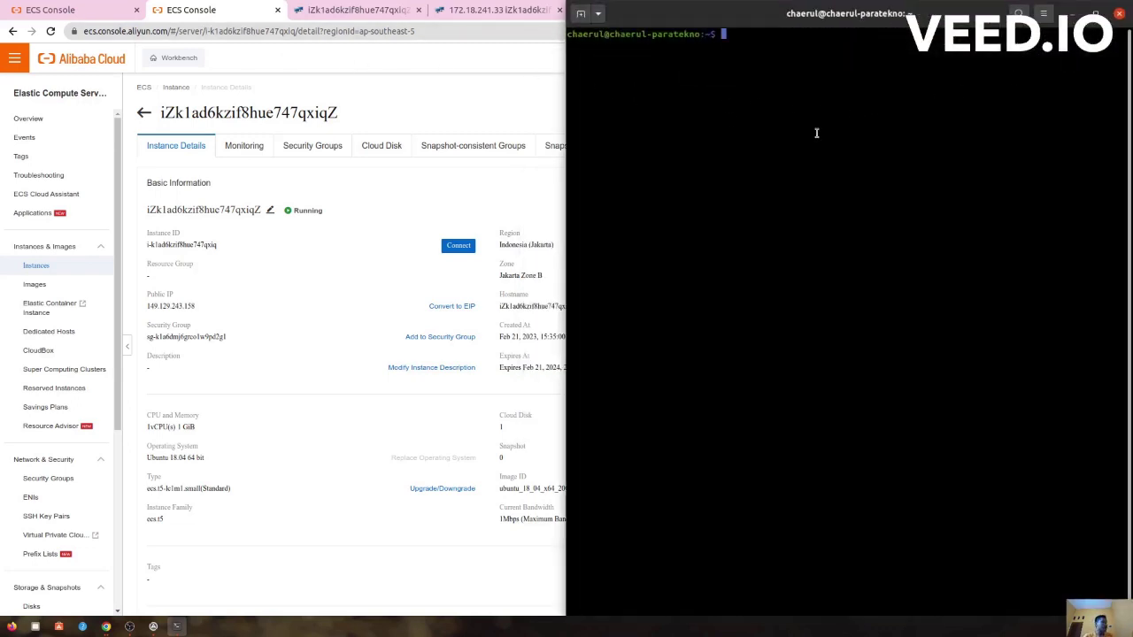
pyautogui.write('ssh root@')
pyautogui.hotkey('ctrl', 'shift', 'v')
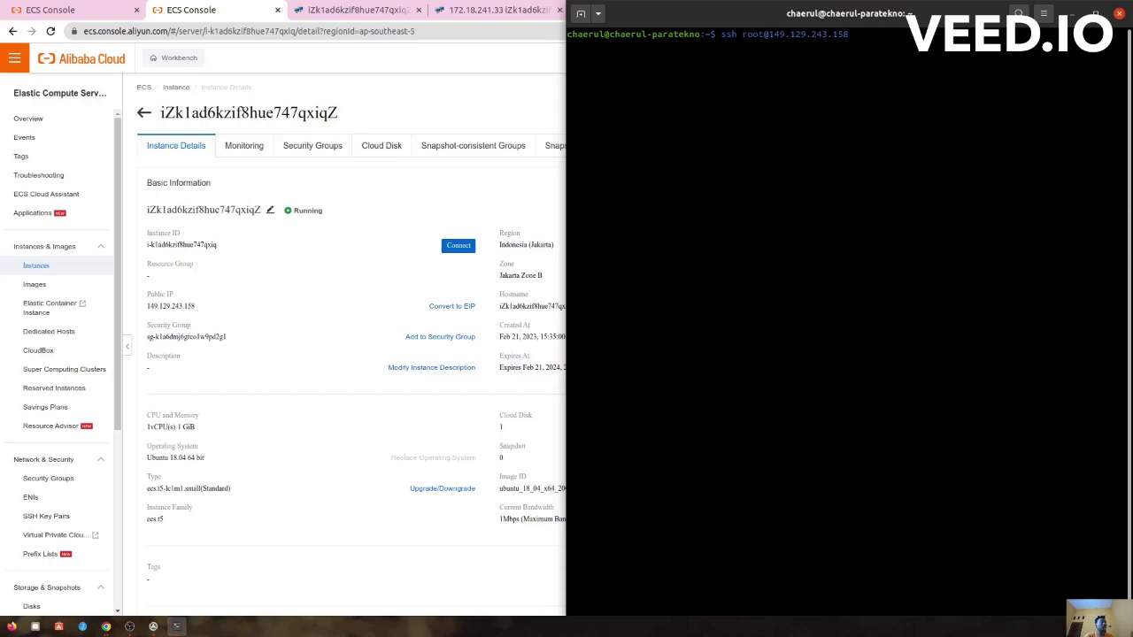
pyautogui.press('Return')
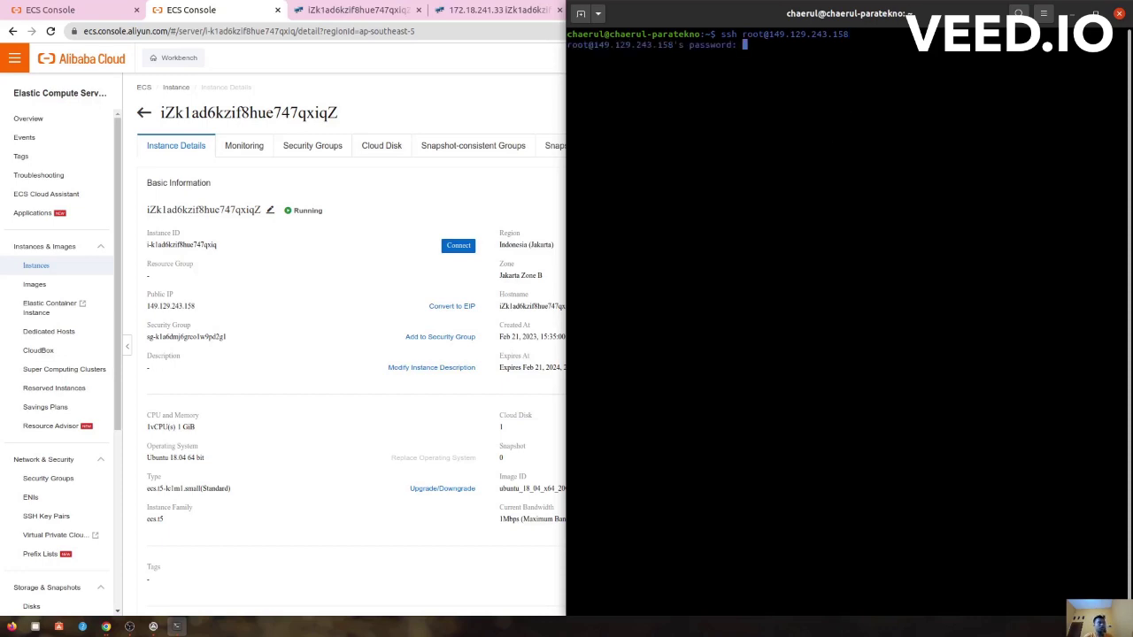
pyautogui.press('Return')
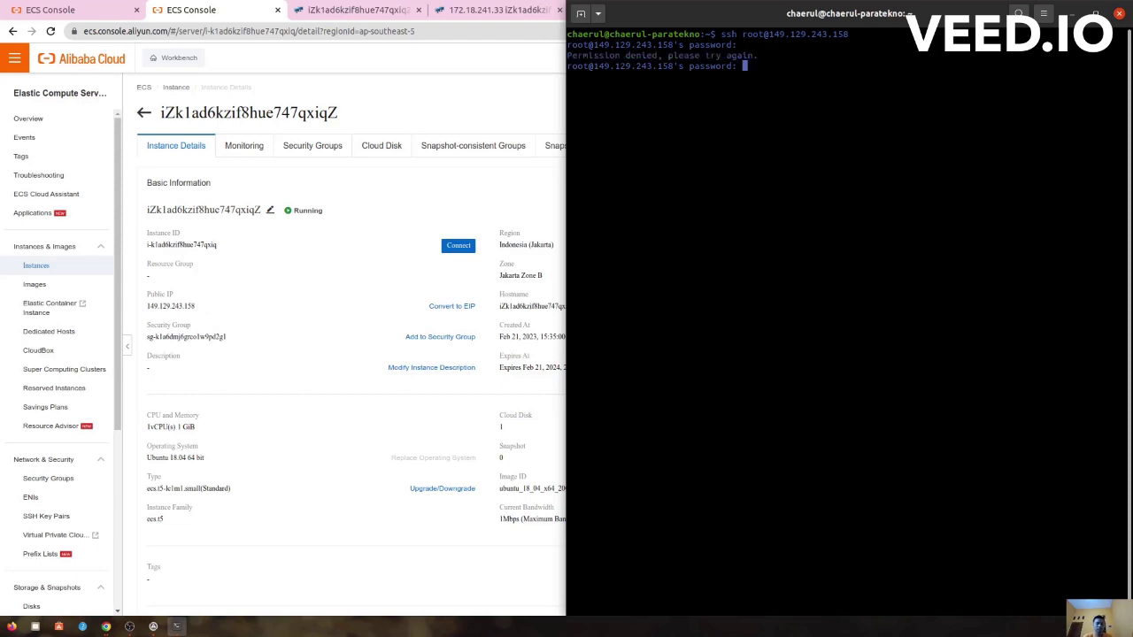
pyautogui.press('Return')
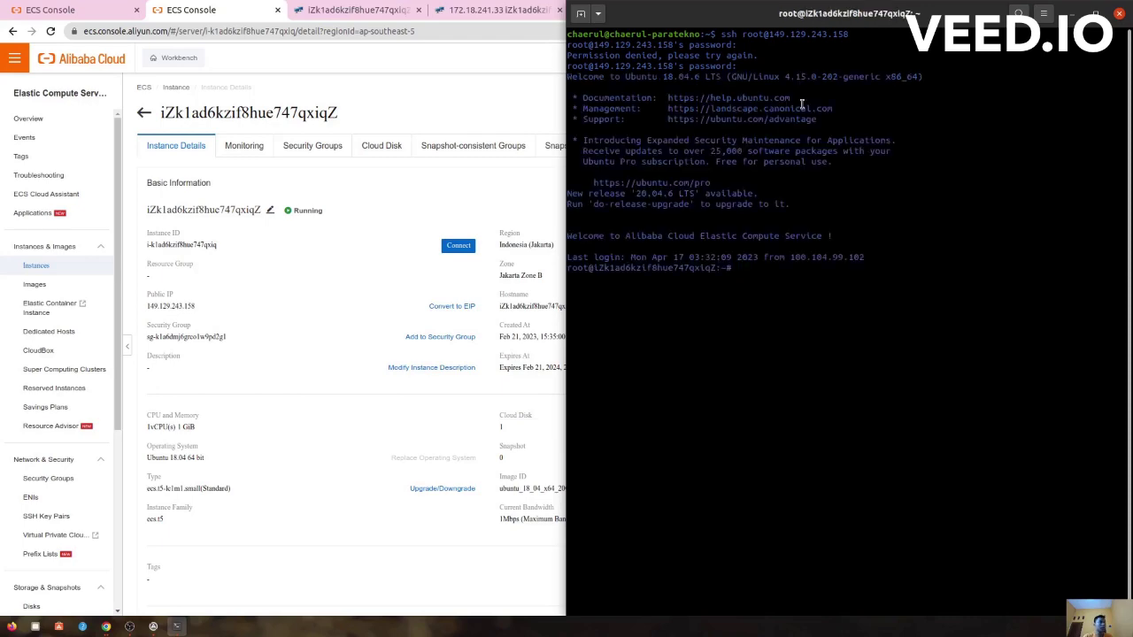